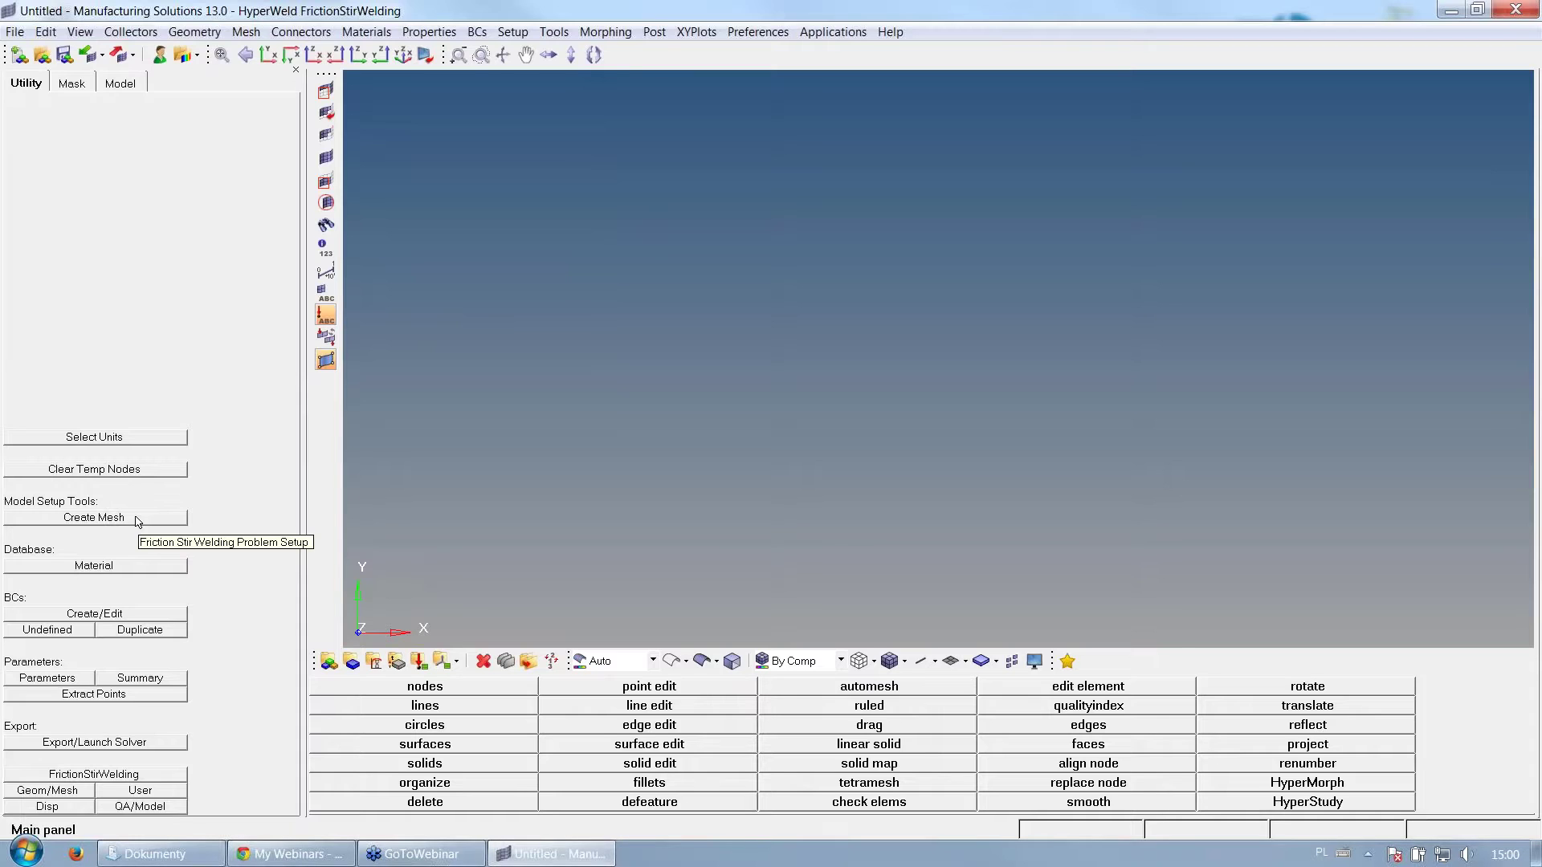
Start a new friction stir weld mesh using the Butt Joint type
click(120, 523)
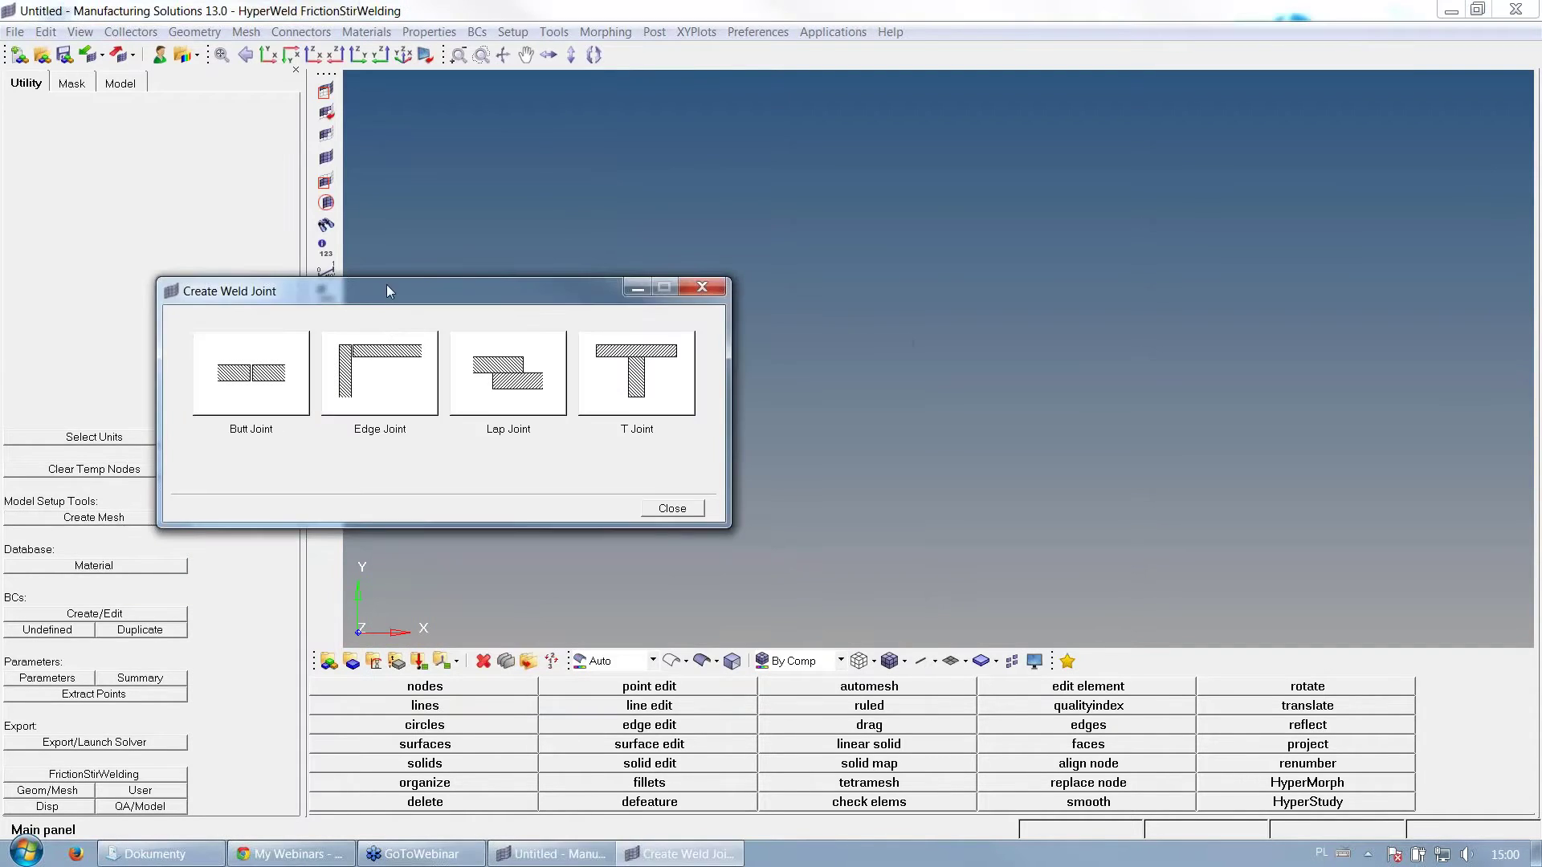
drag(387, 291, 616, 263)
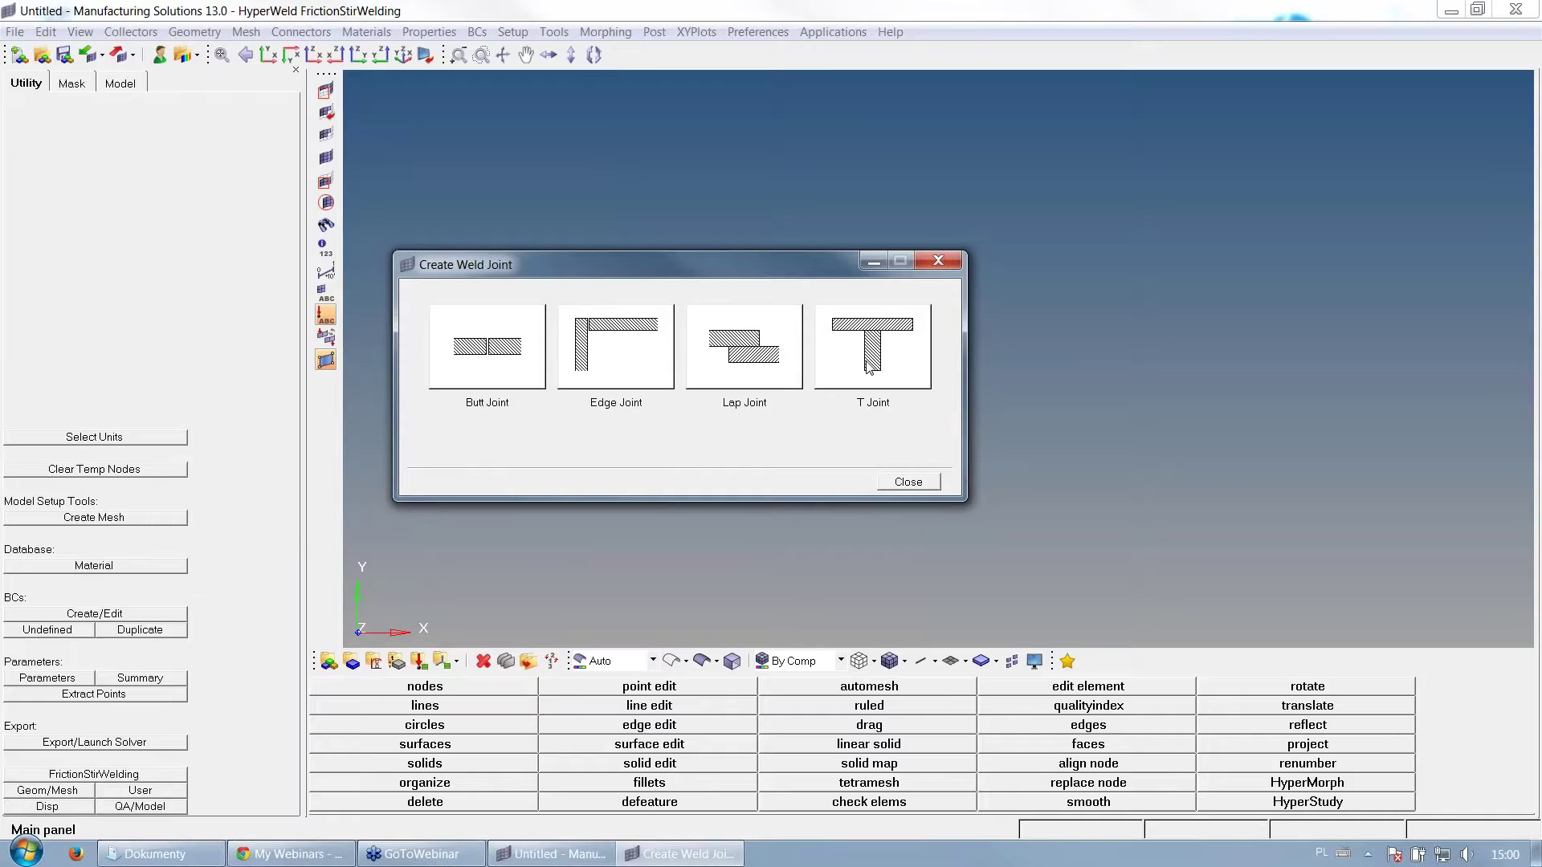
click(480, 354)
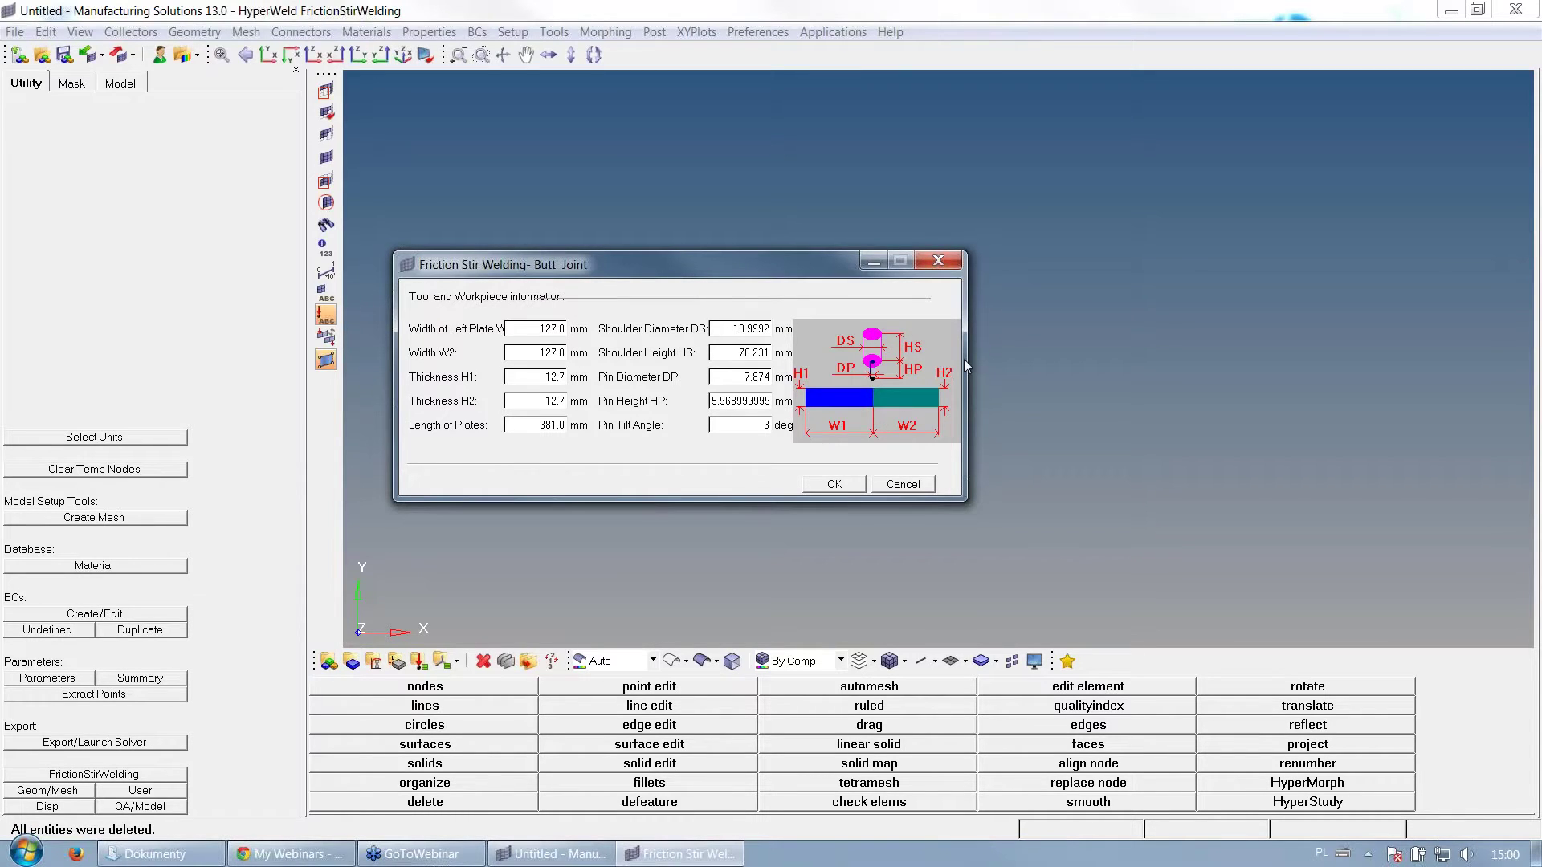
drag(747, 266, 802, 292)
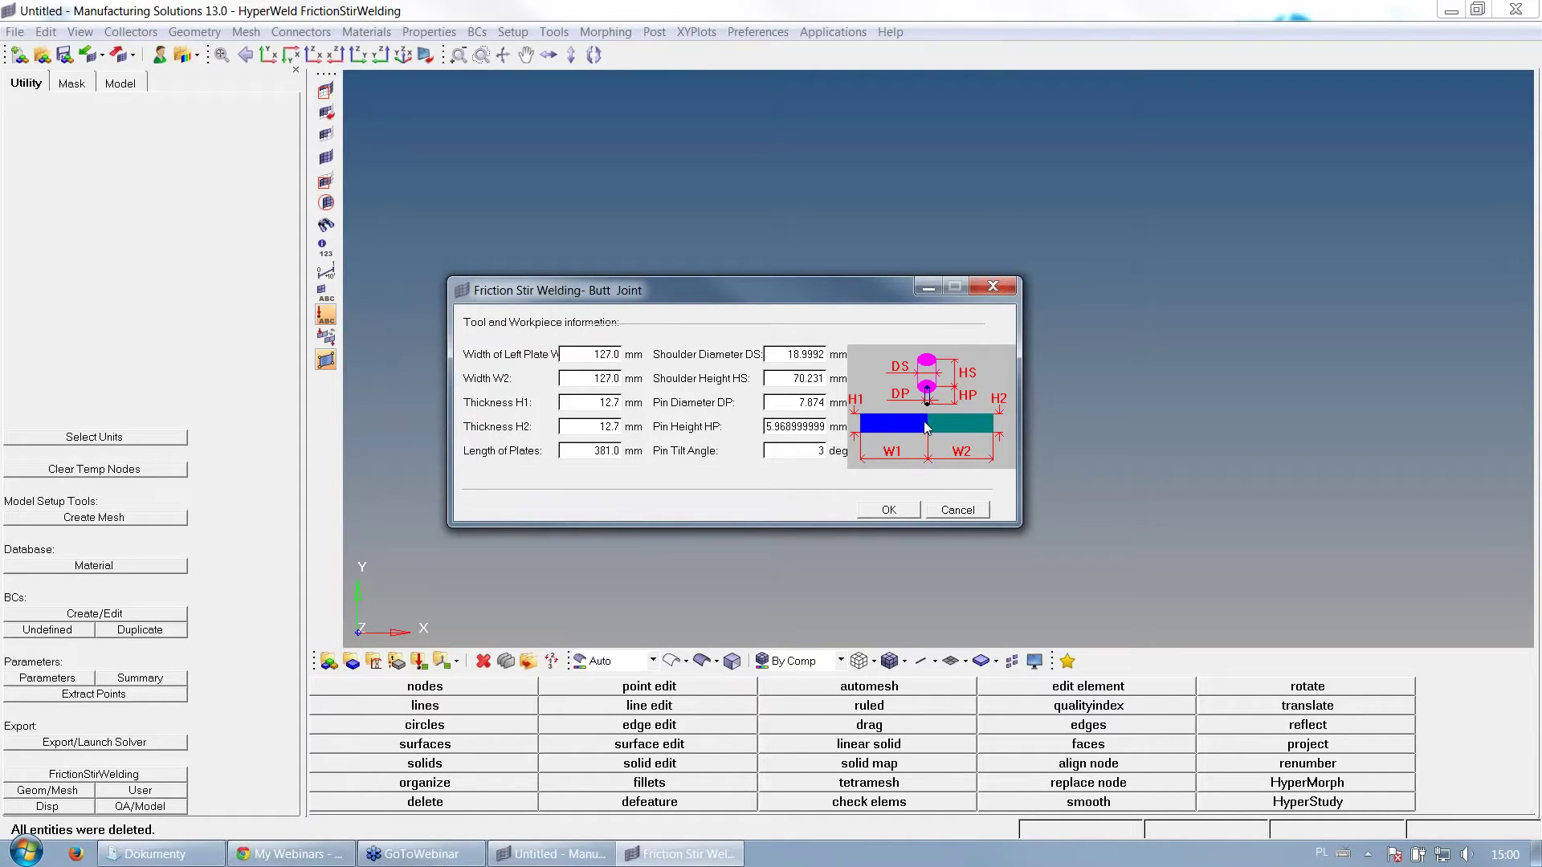
Review and accept the butt joint dimensions: 127 mm plate widths, 12.7 mm thicknesses, 381 mm length and a 3 deg pin tilt
double_click(589, 359)
double_click(593, 377)
double_click(604, 402)
click(595, 453)
double_click(595, 454)
click(788, 358)
double_click(792, 357)
click(805, 378)
double_click(806, 403)
click(778, 432)
click(818, 452)
click(868, 510)
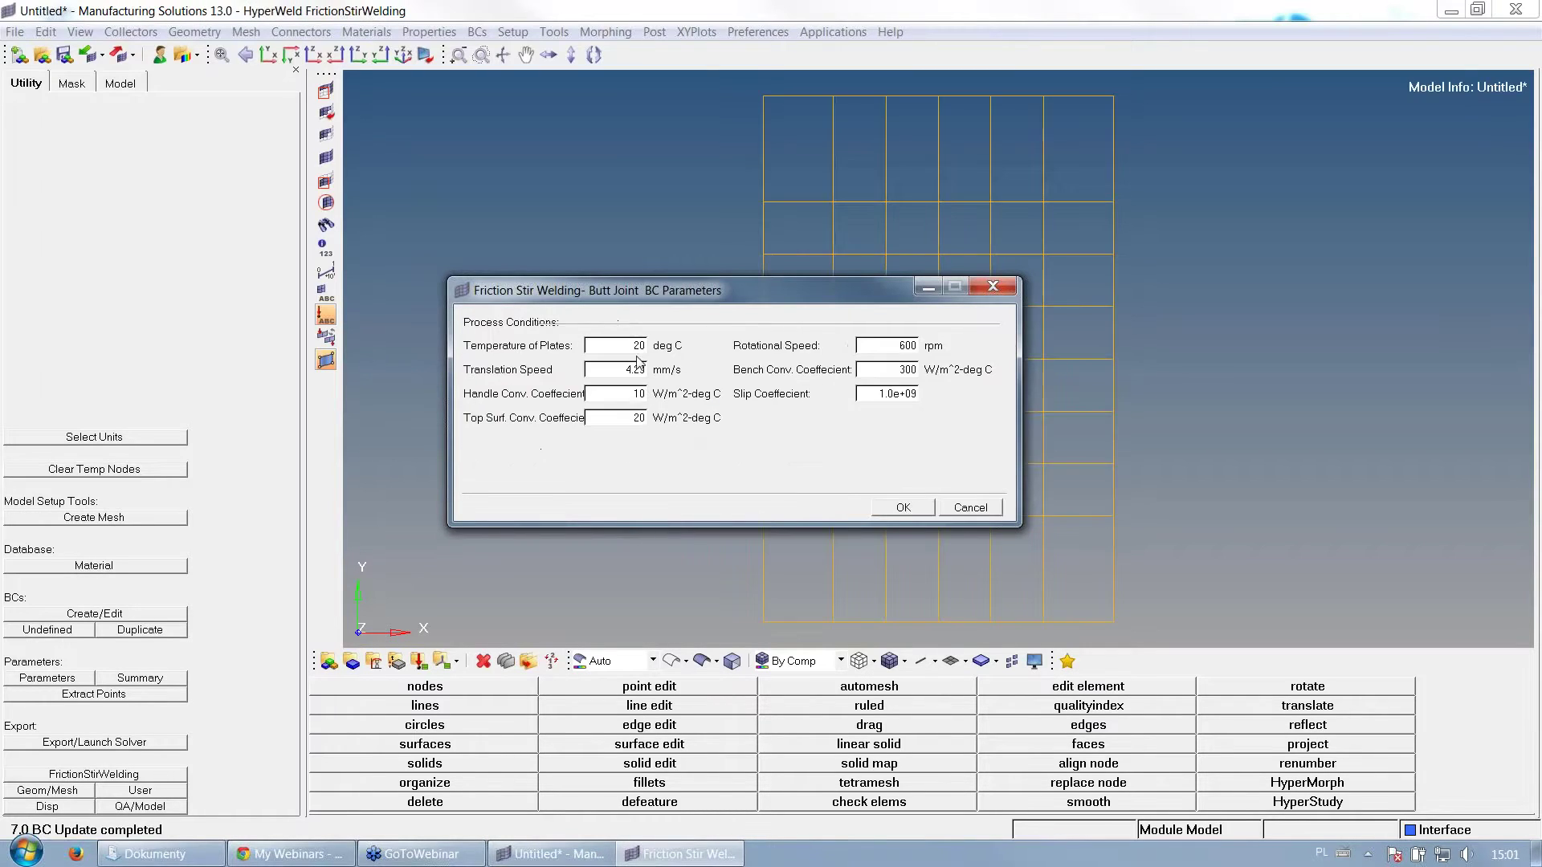
Accept process conditions of 20 deg C plate temperature, 4.23 mm/s translation speed and 600 rpm, and continue to material selection
mouse_move(629, 293)
mouse_down()
mouse_move(319, 296)
mouse_move(622, 306)
mouse_up()
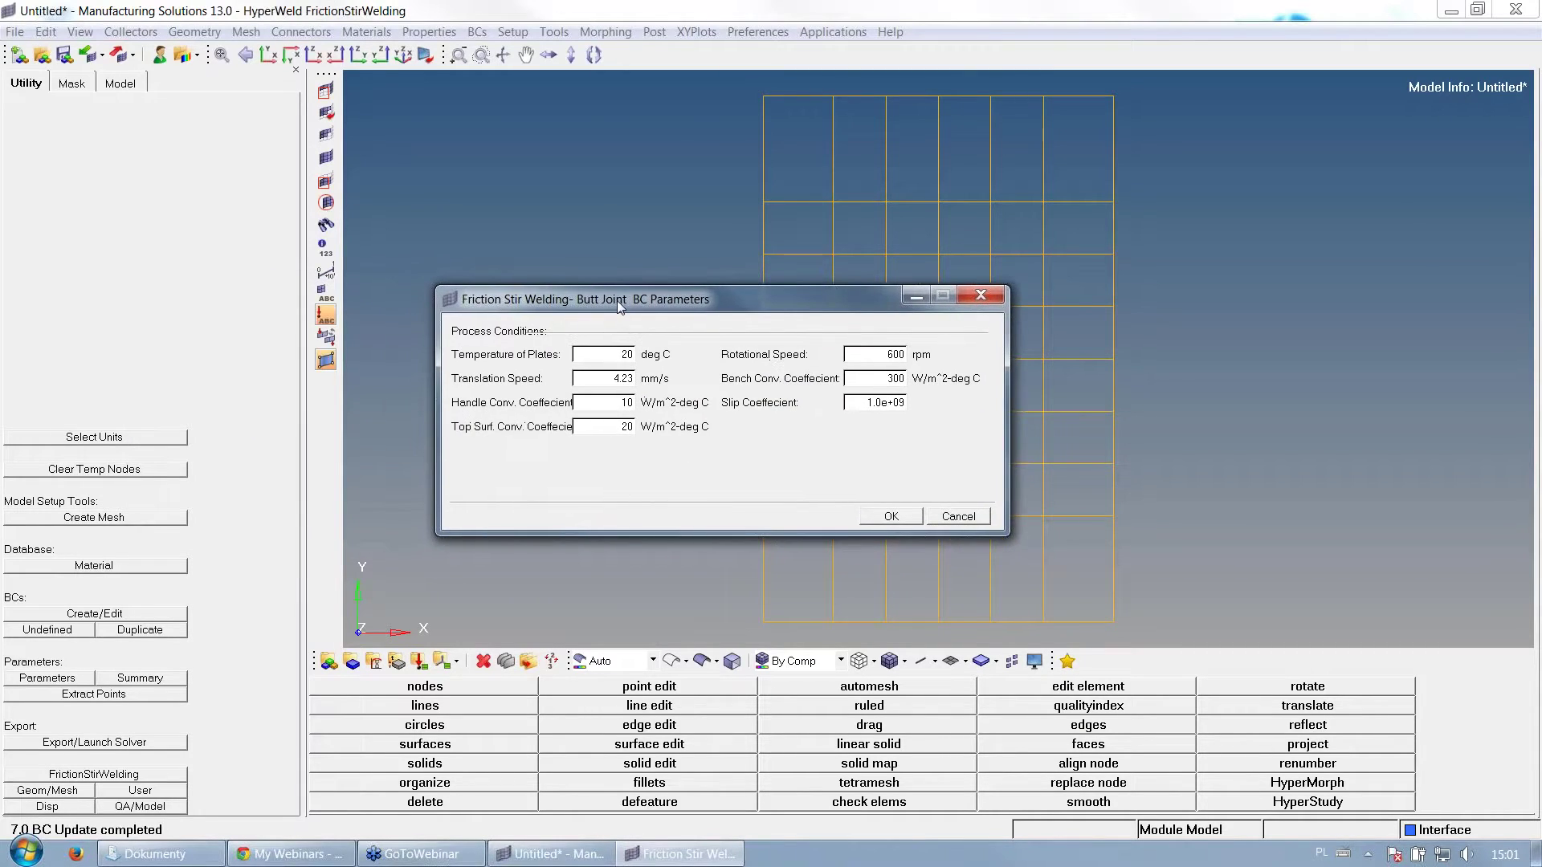
click(621, 357)
click(603, 379)
click(892, 380)
click(874, 403)
click(891, 518)
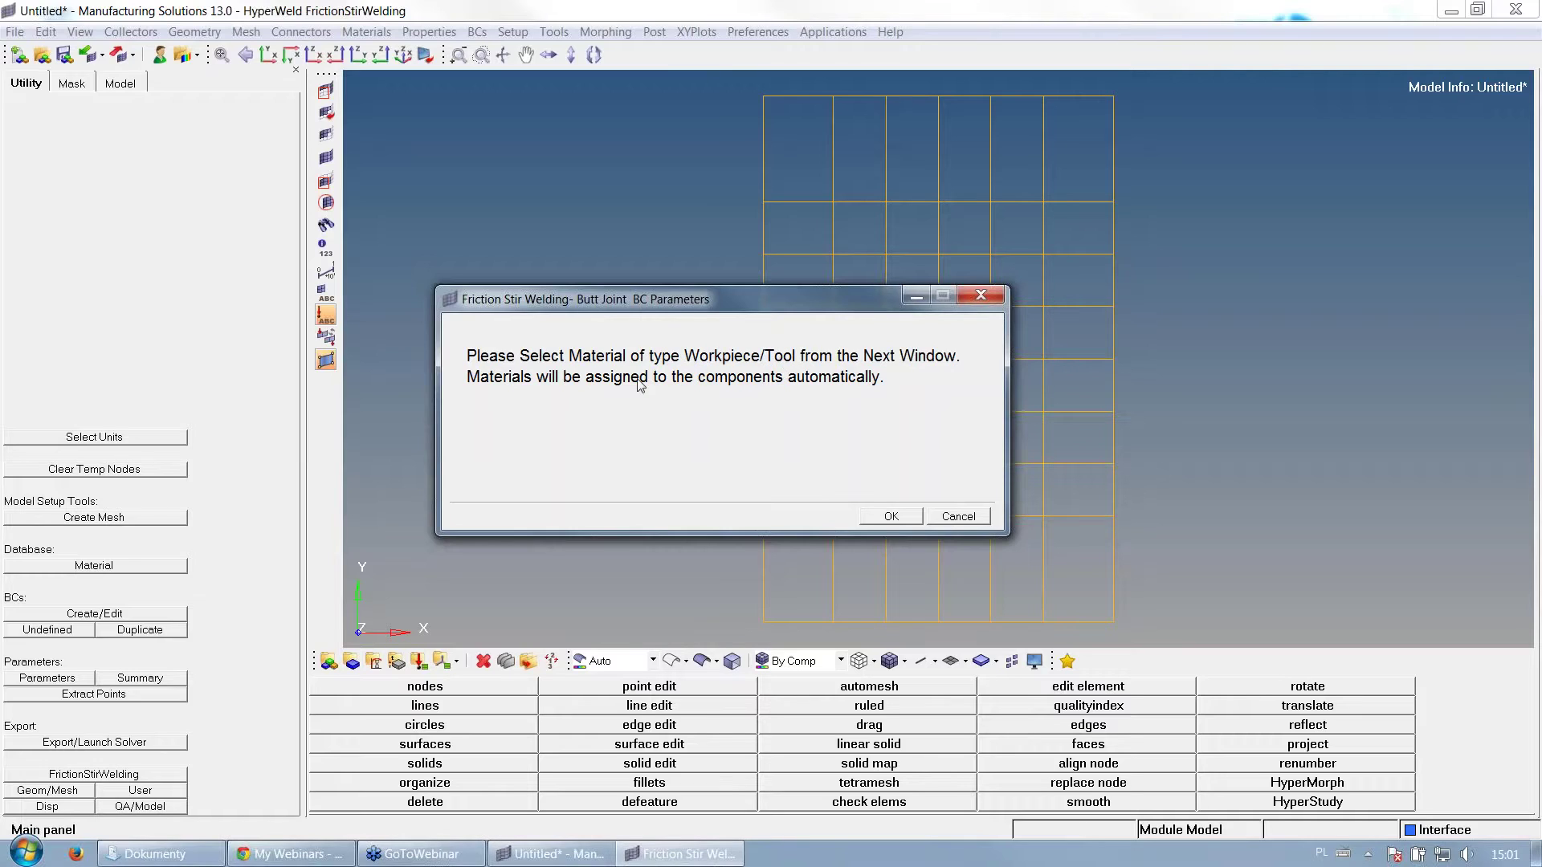
click(891, 517)
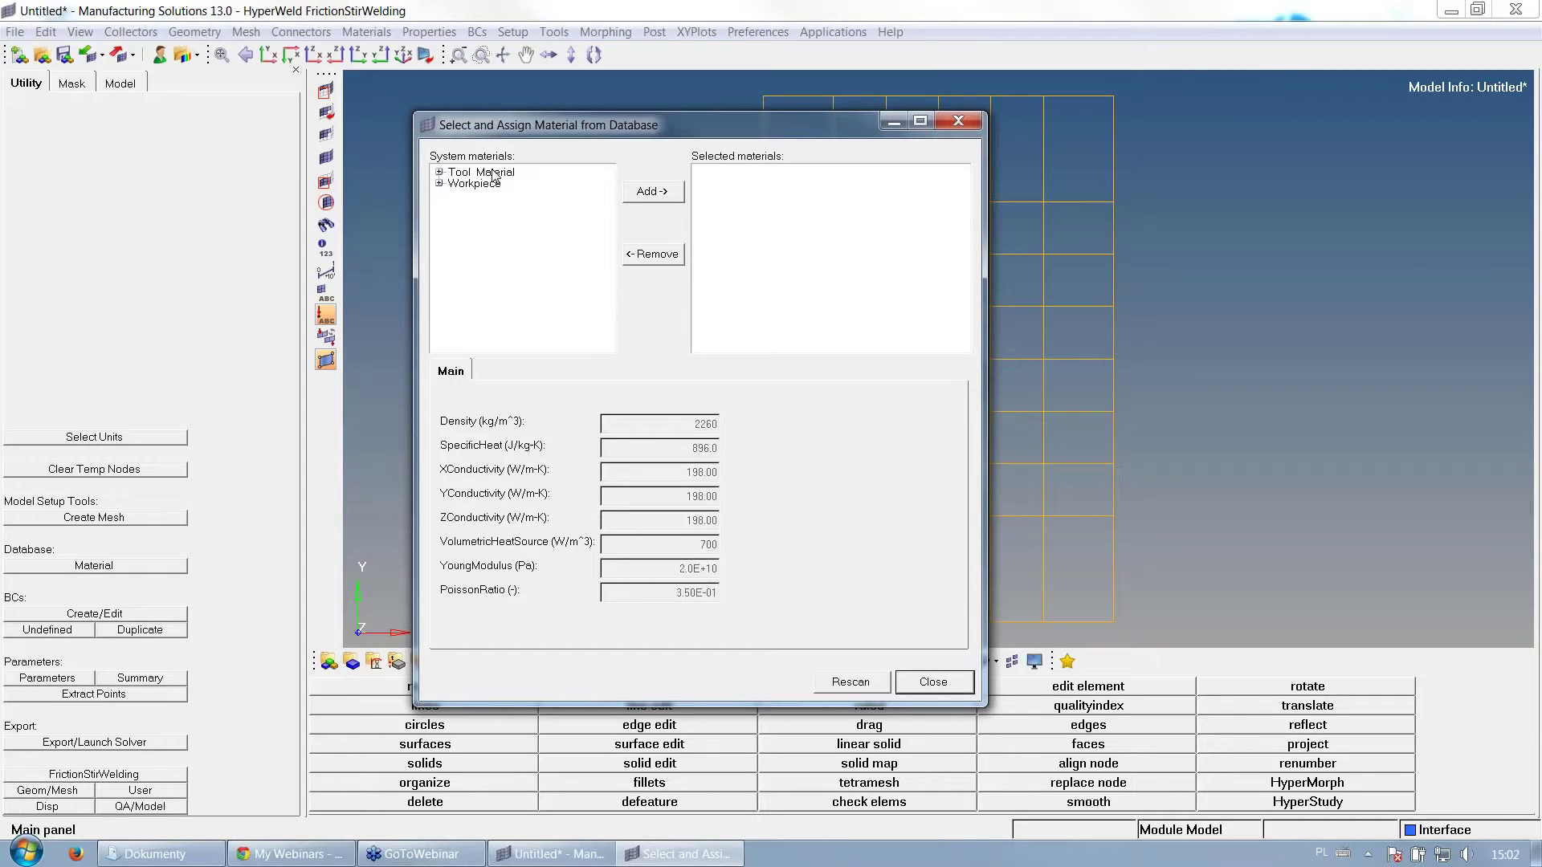
Browse the Molybdenum, Other Metals, Tool Steel and Tungsten groups under tool materials, and examine the properties of Tungsten
click(439, 172)
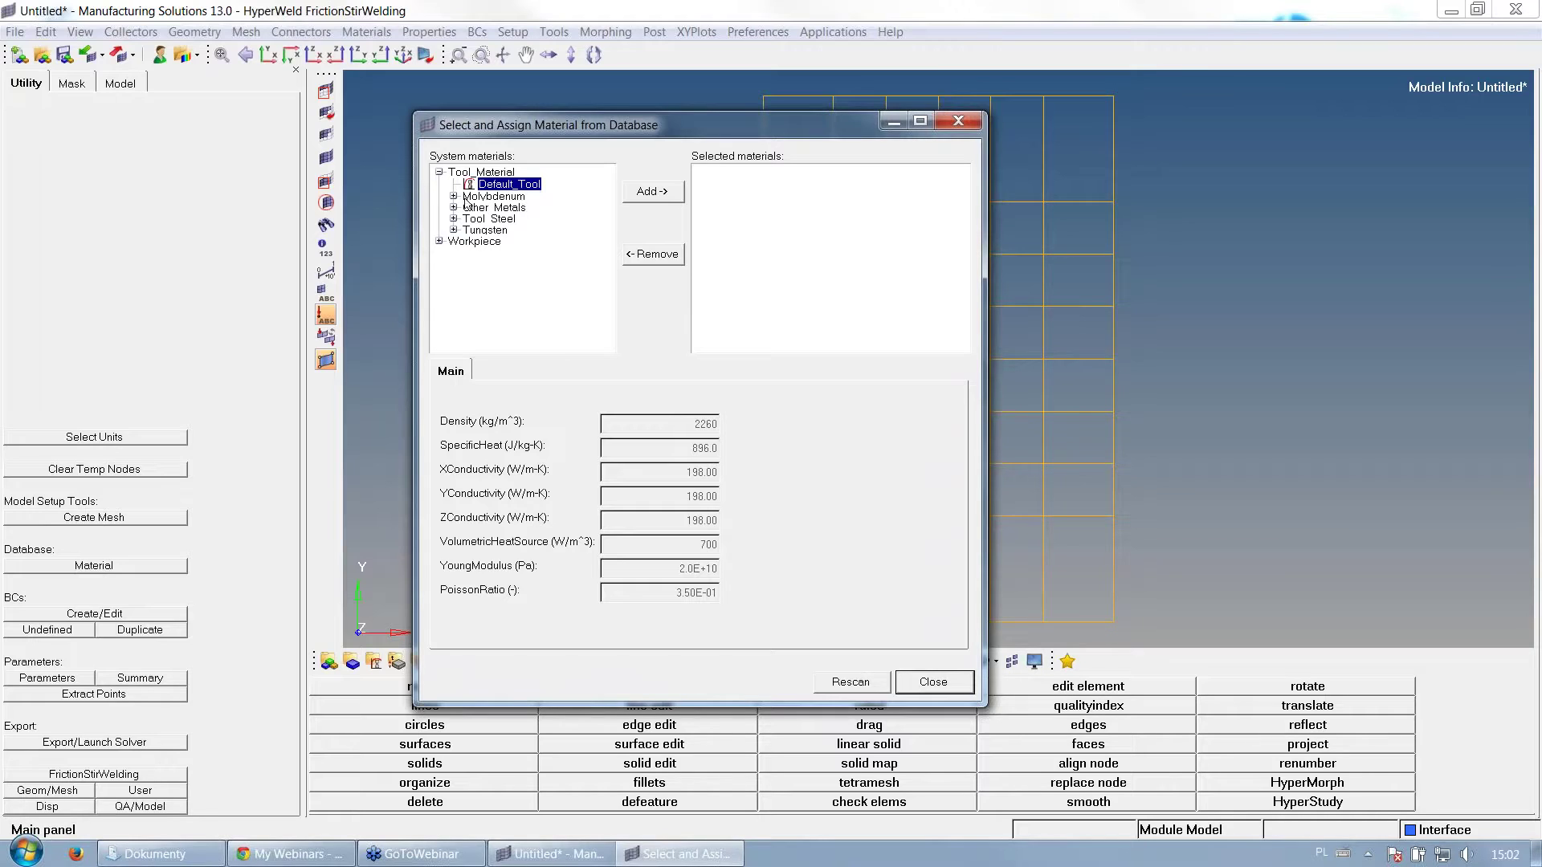
click(490, 196)
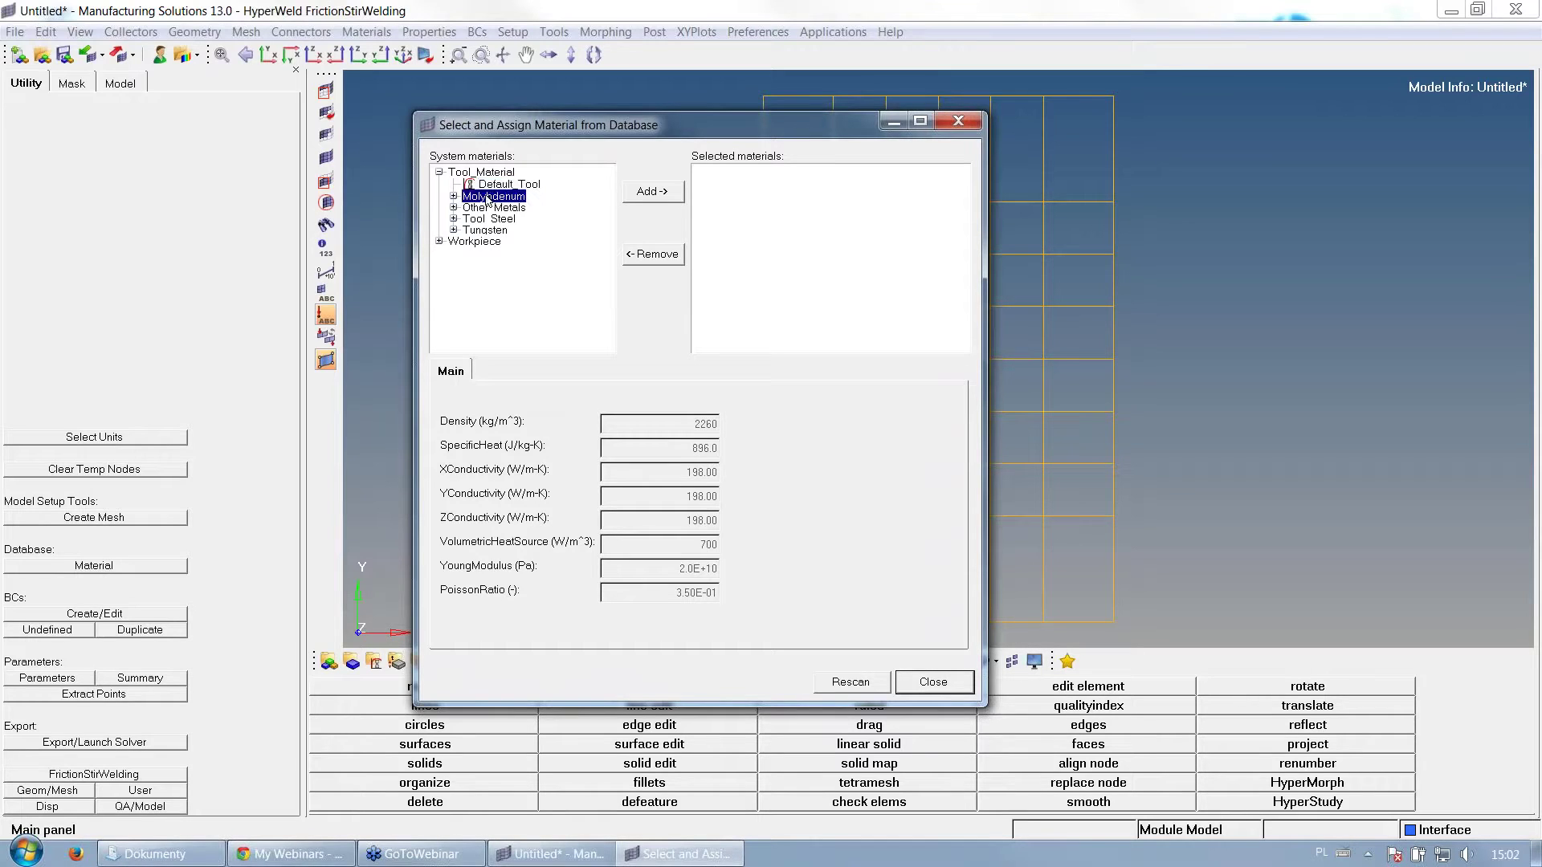
double_click(493, 209)
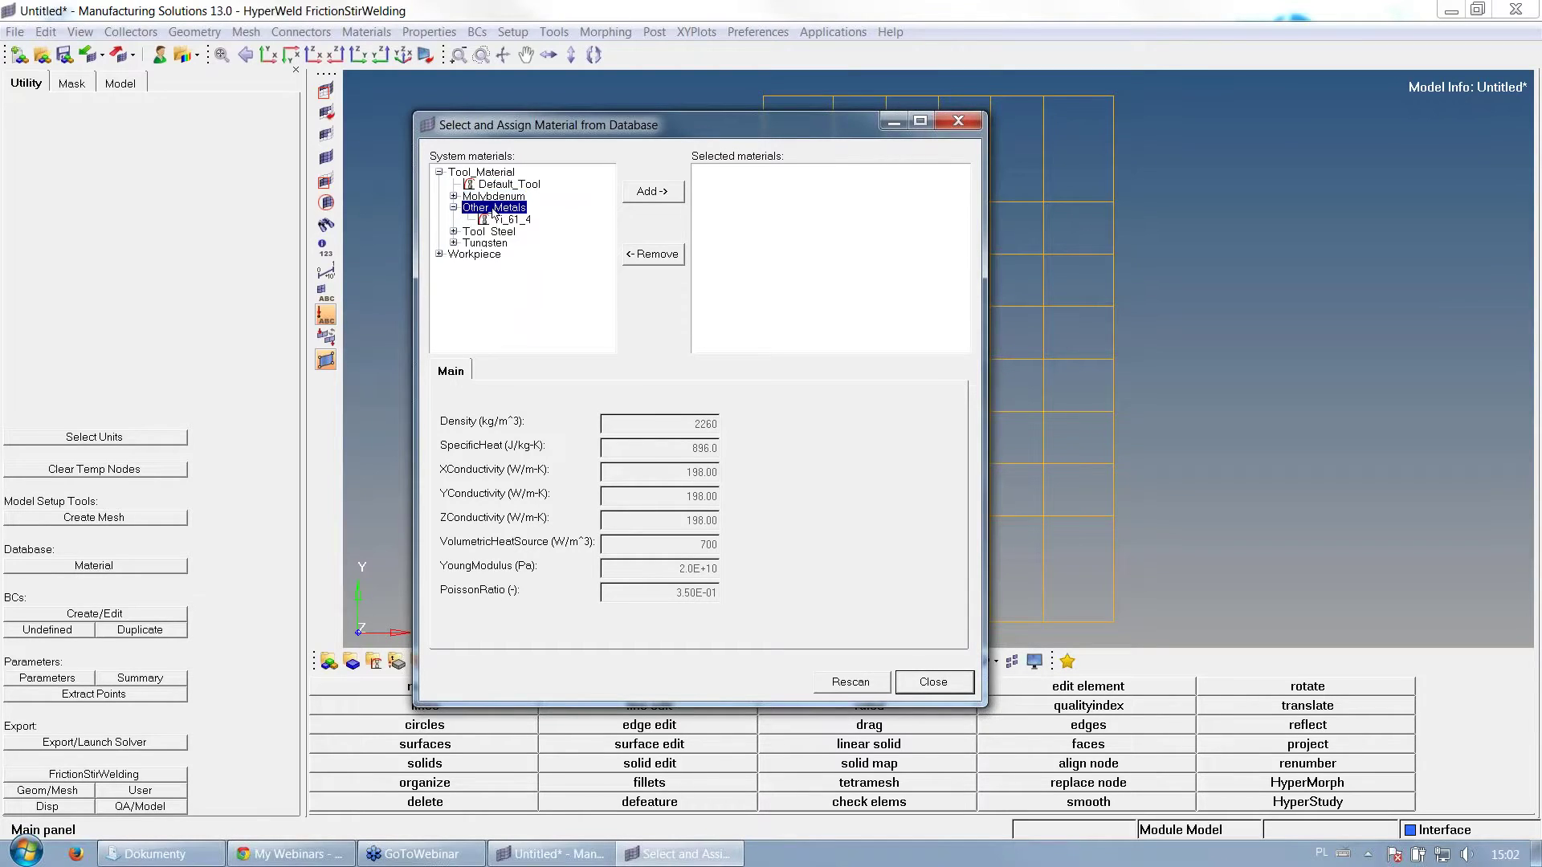
double_click(505, 209)
double_click(497, 219)
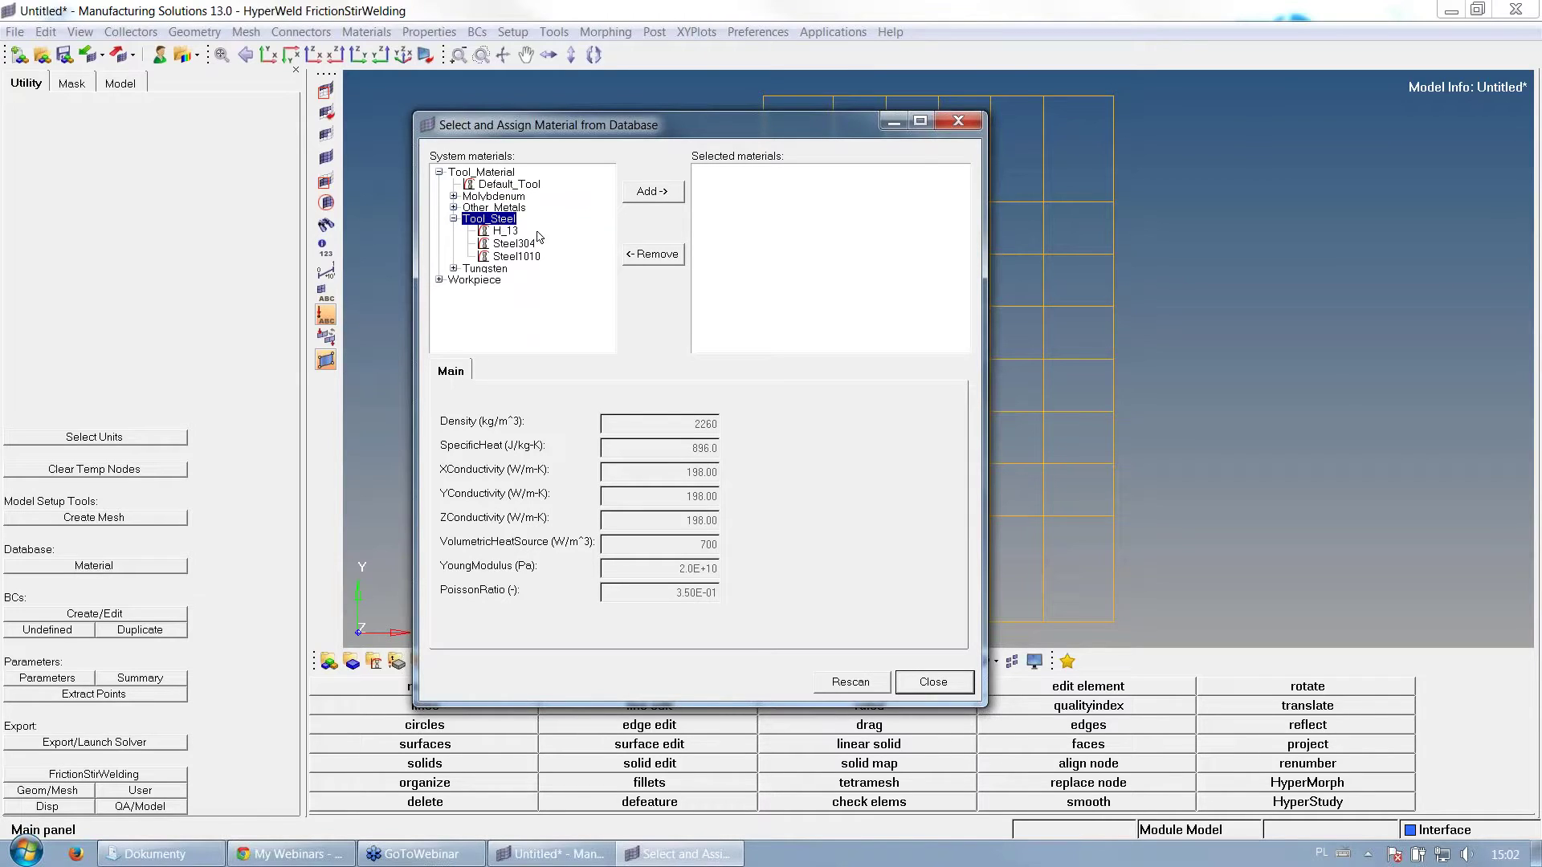
double_click(504, 220)
double_click(494, 231)
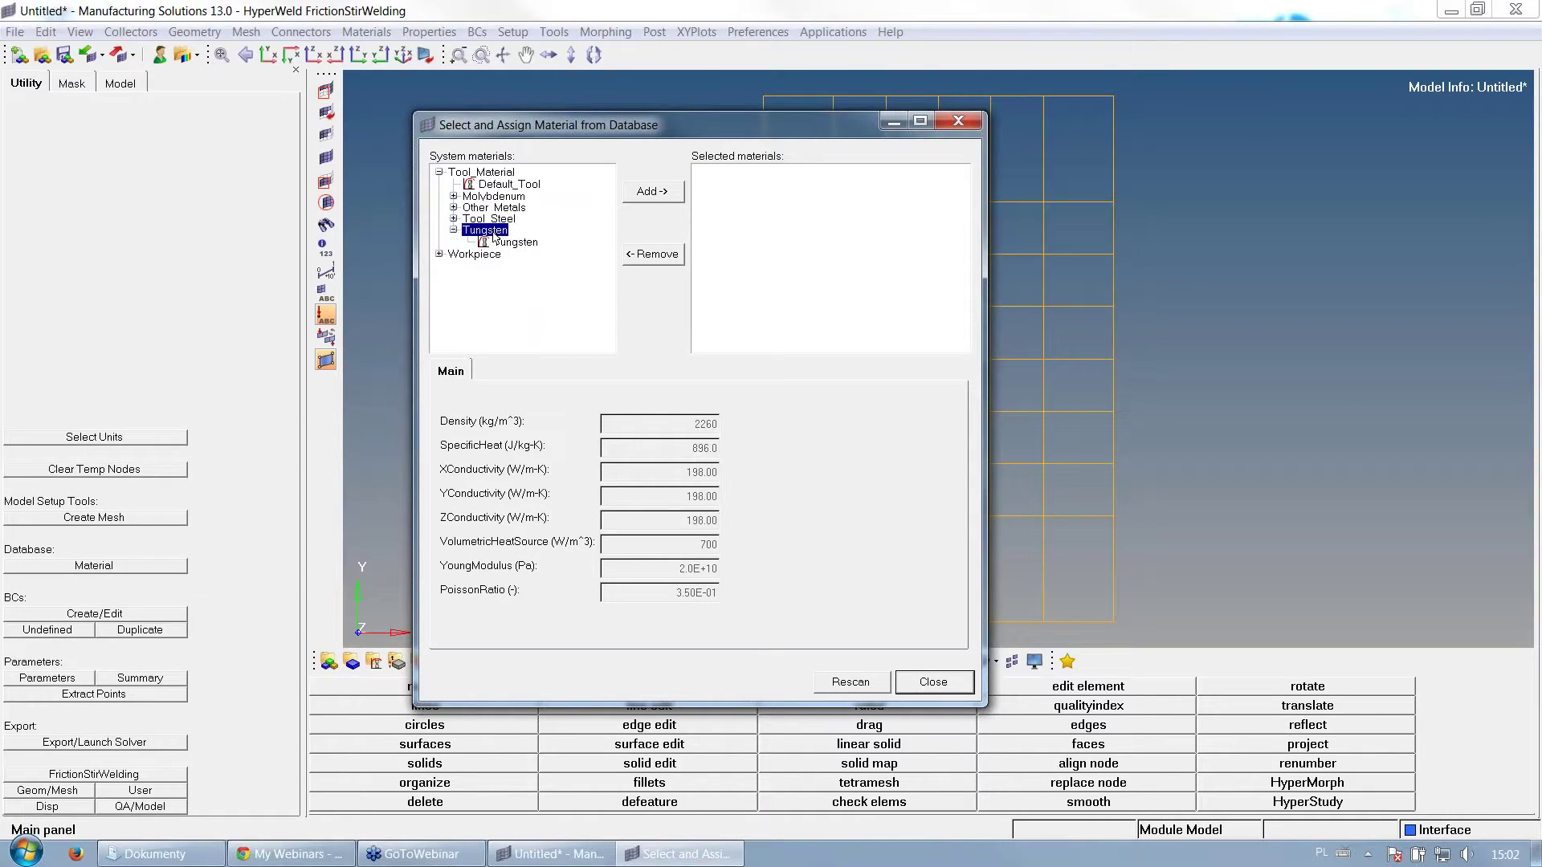
click(513, 243)
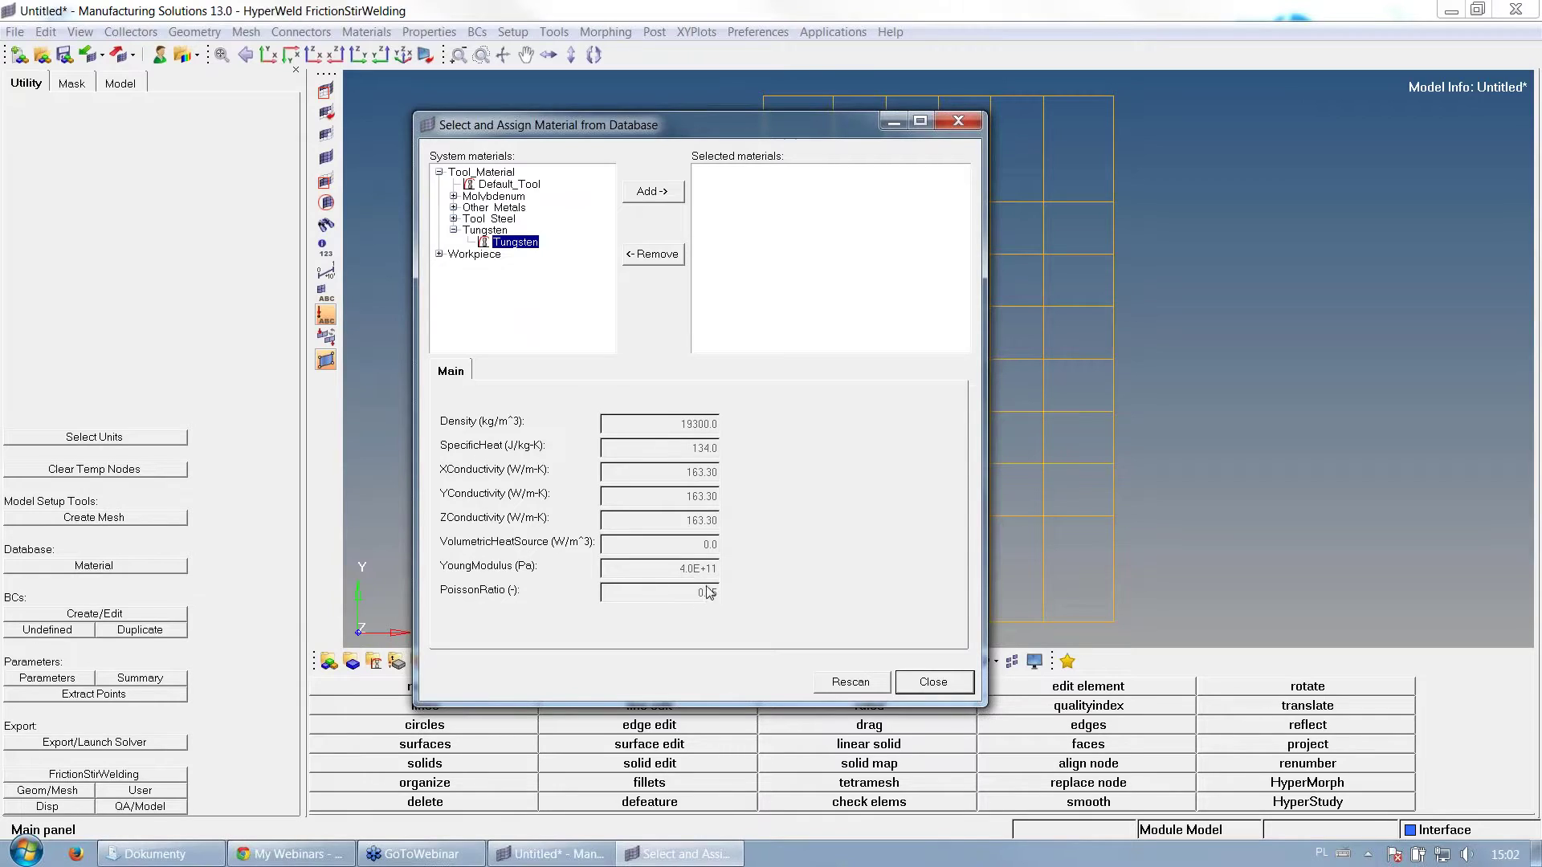
right_click(522, 247)
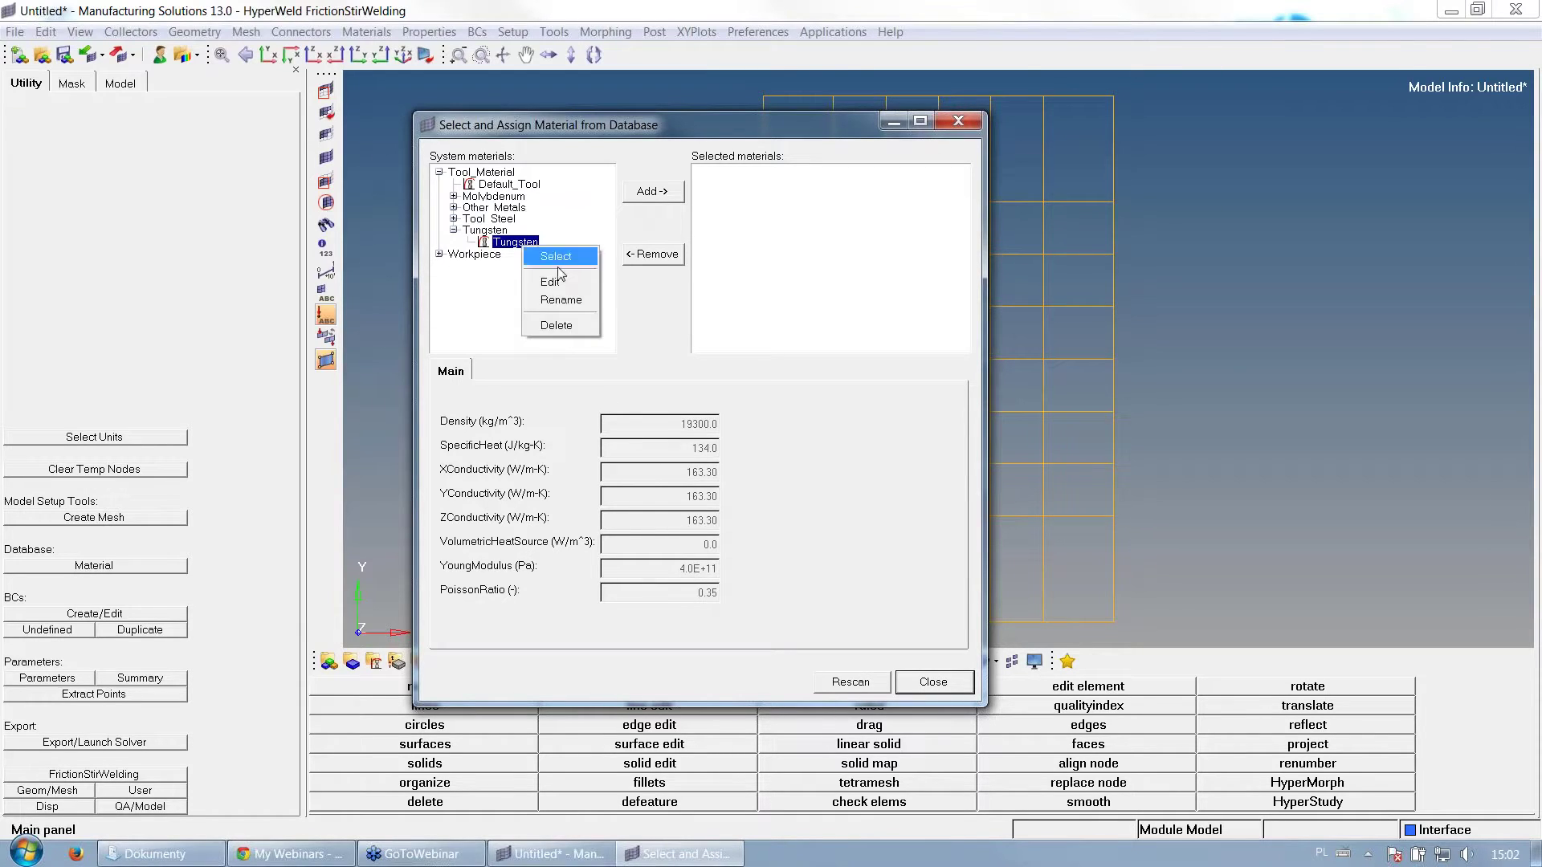
click(576, 287)
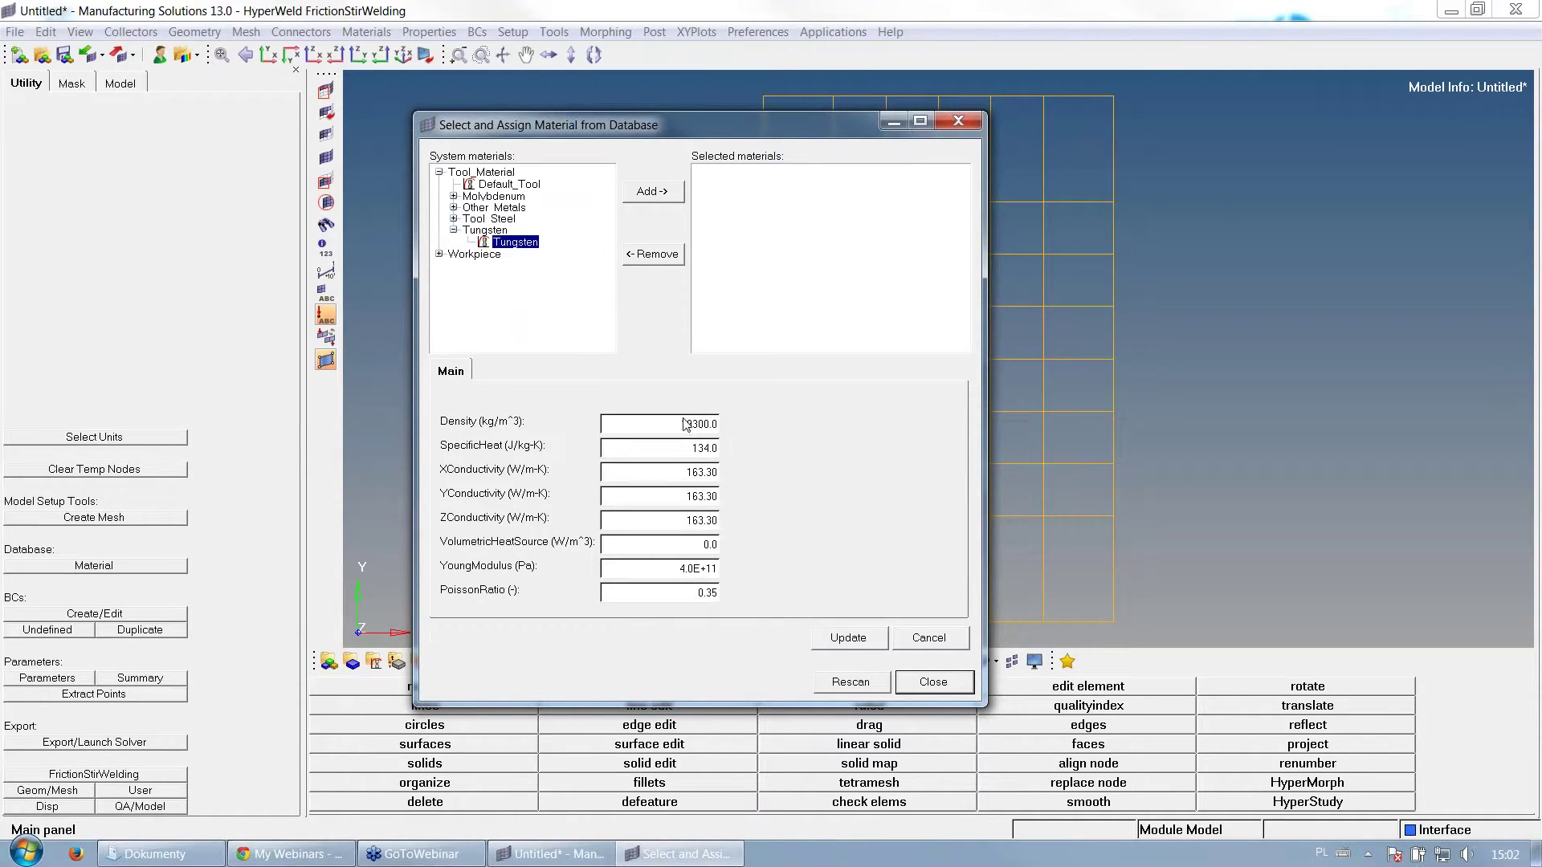
click(933, 639)
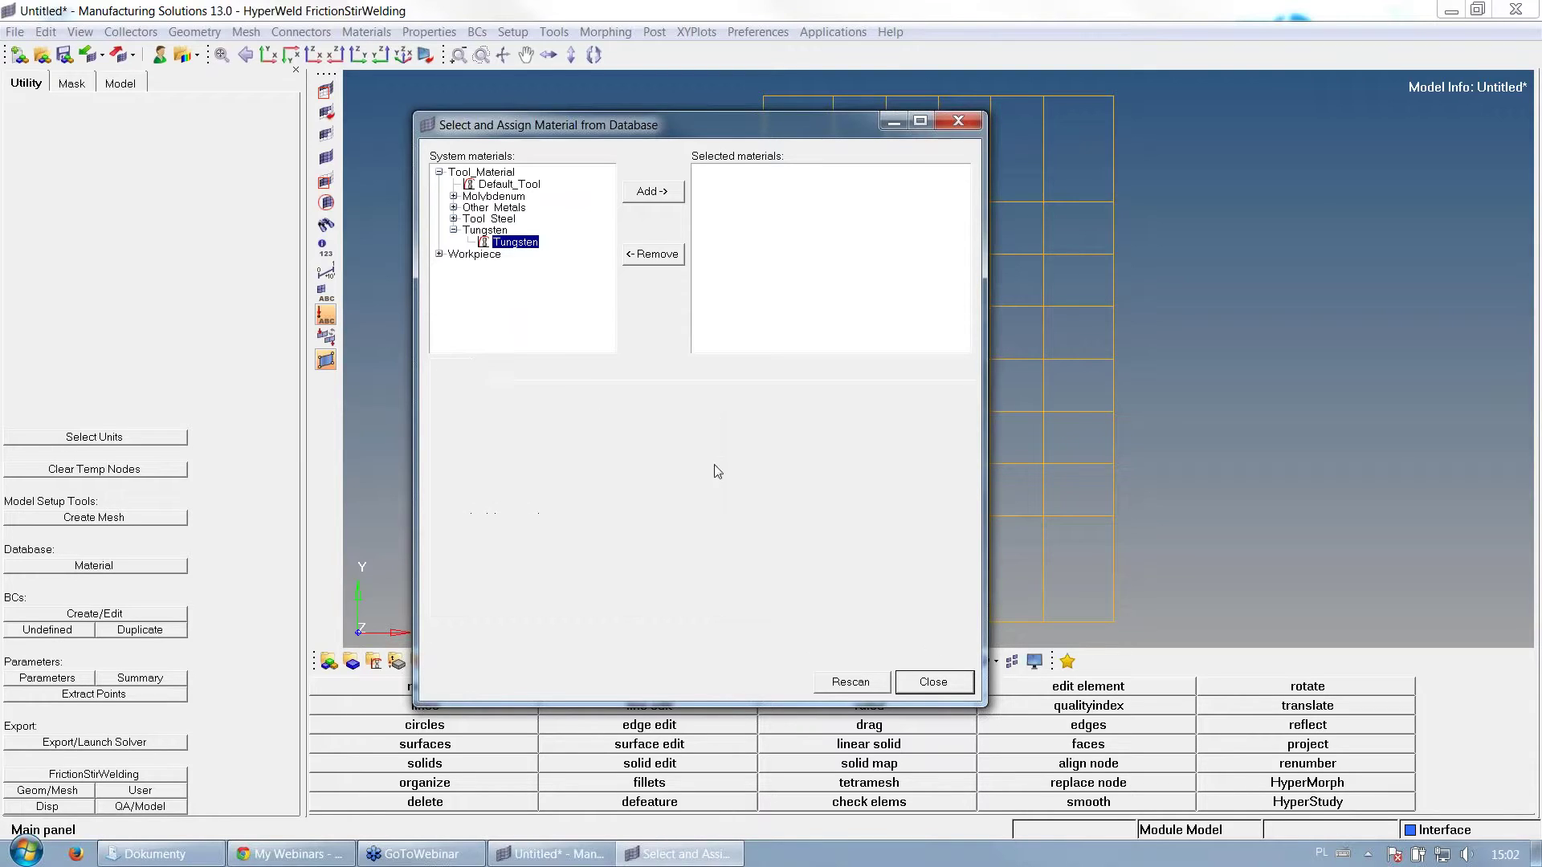
Add Tungsten to the selected materials as the tool material
click(520, 248)
click(649, 194)
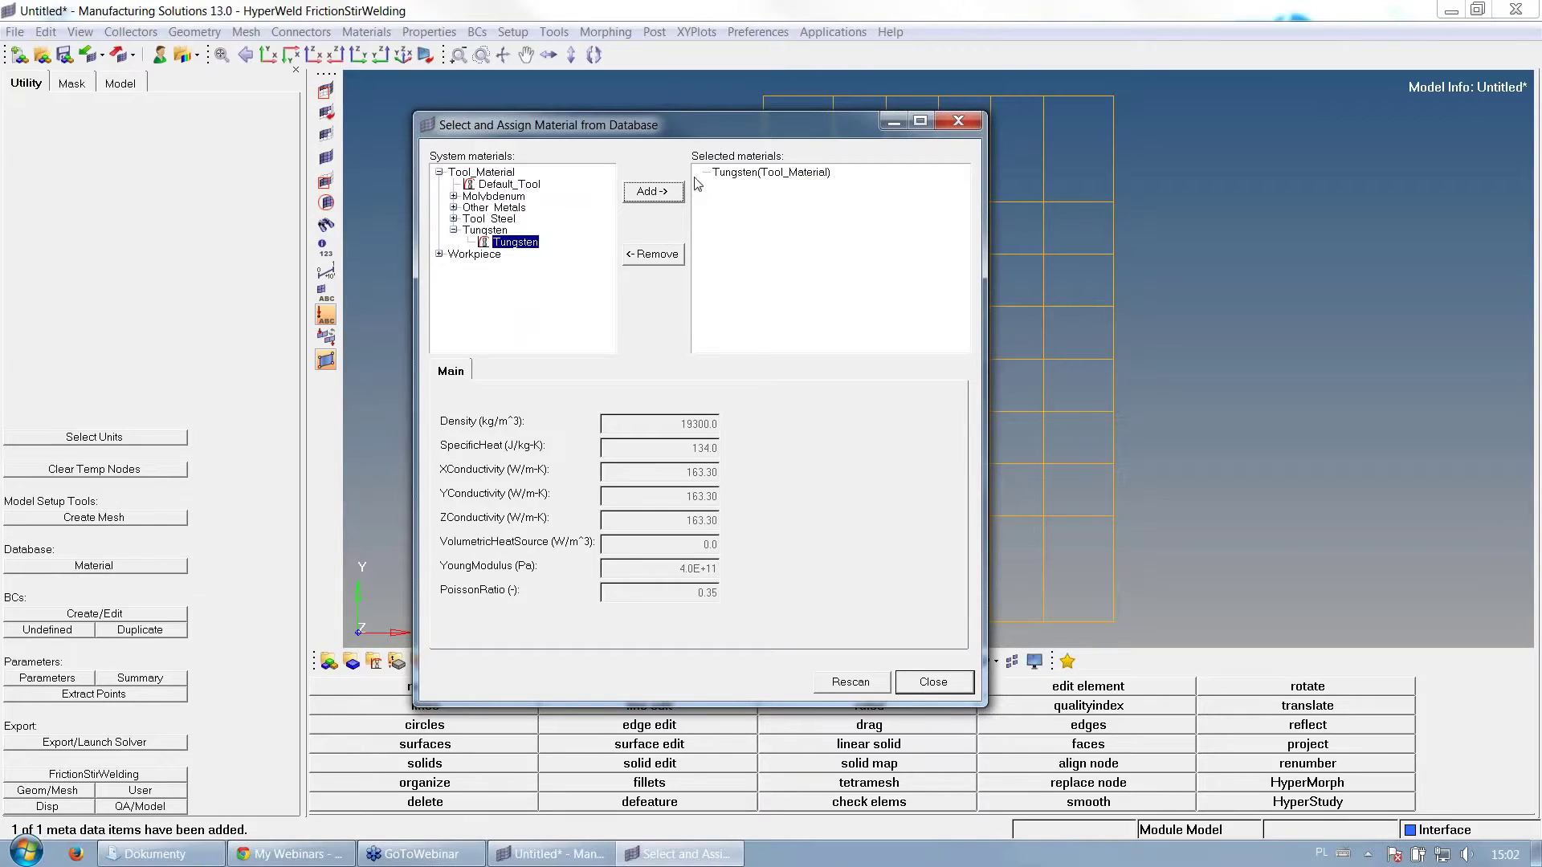
Look over the workpiece category and examine the properties of the Default_Tool material
click(439, 172)
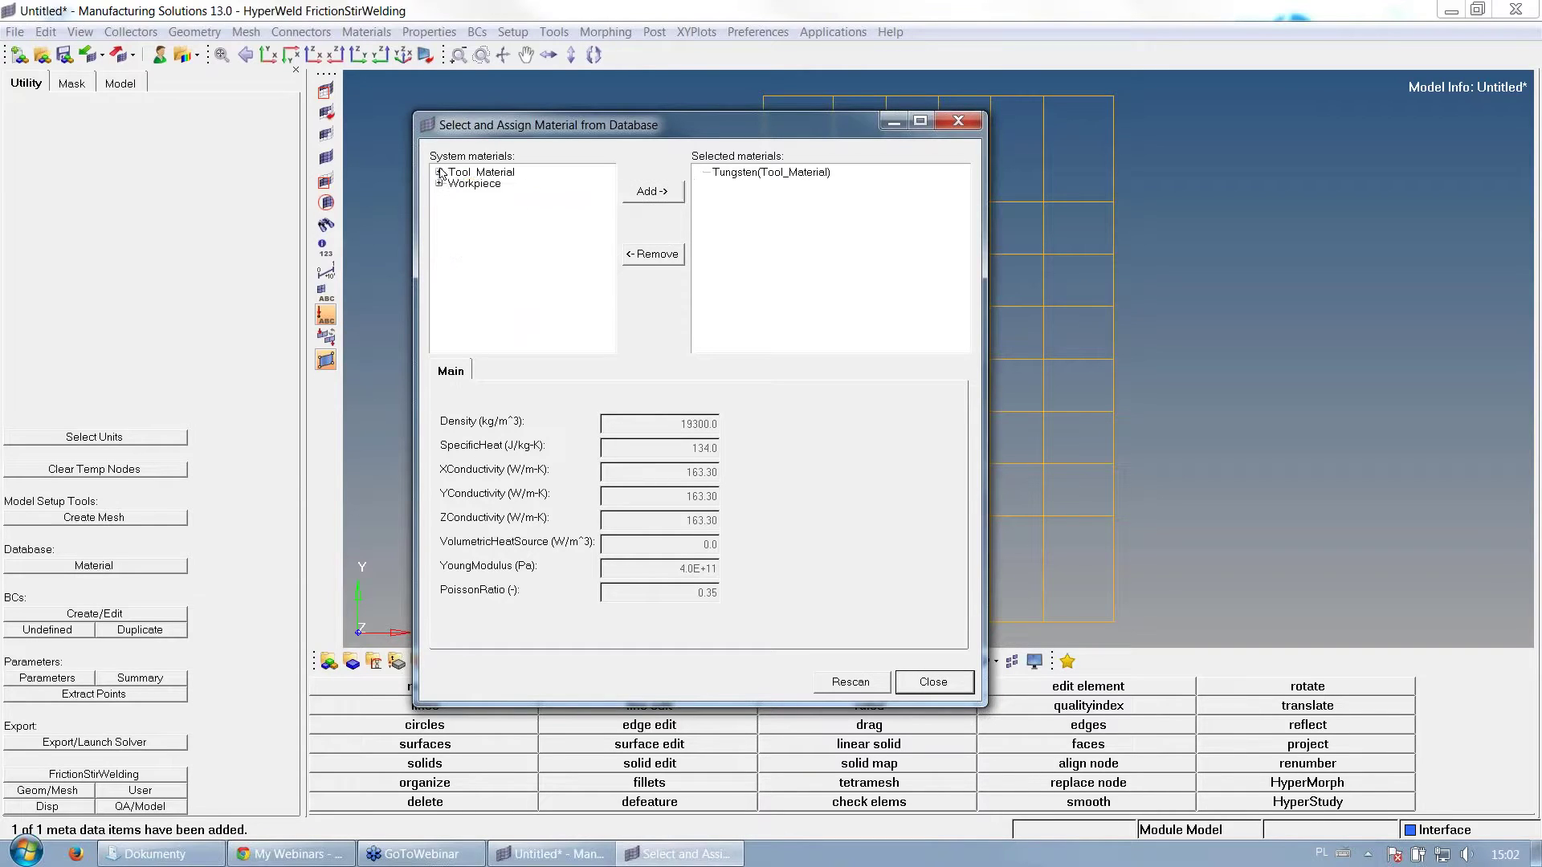
click(439, 183)
click(480, 184)
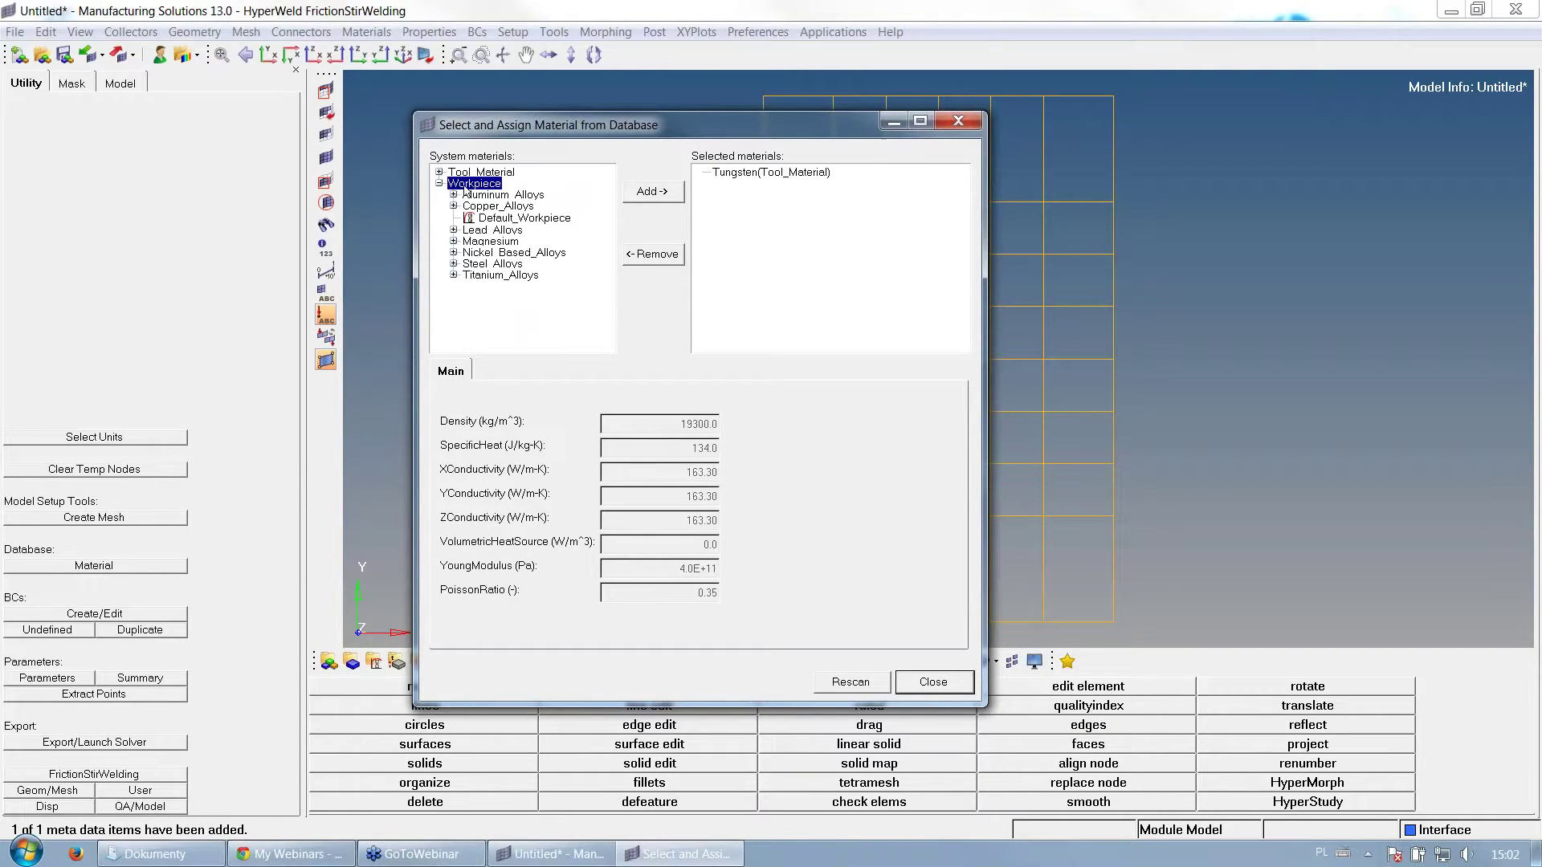
click(439, 172)
click(500, 185)
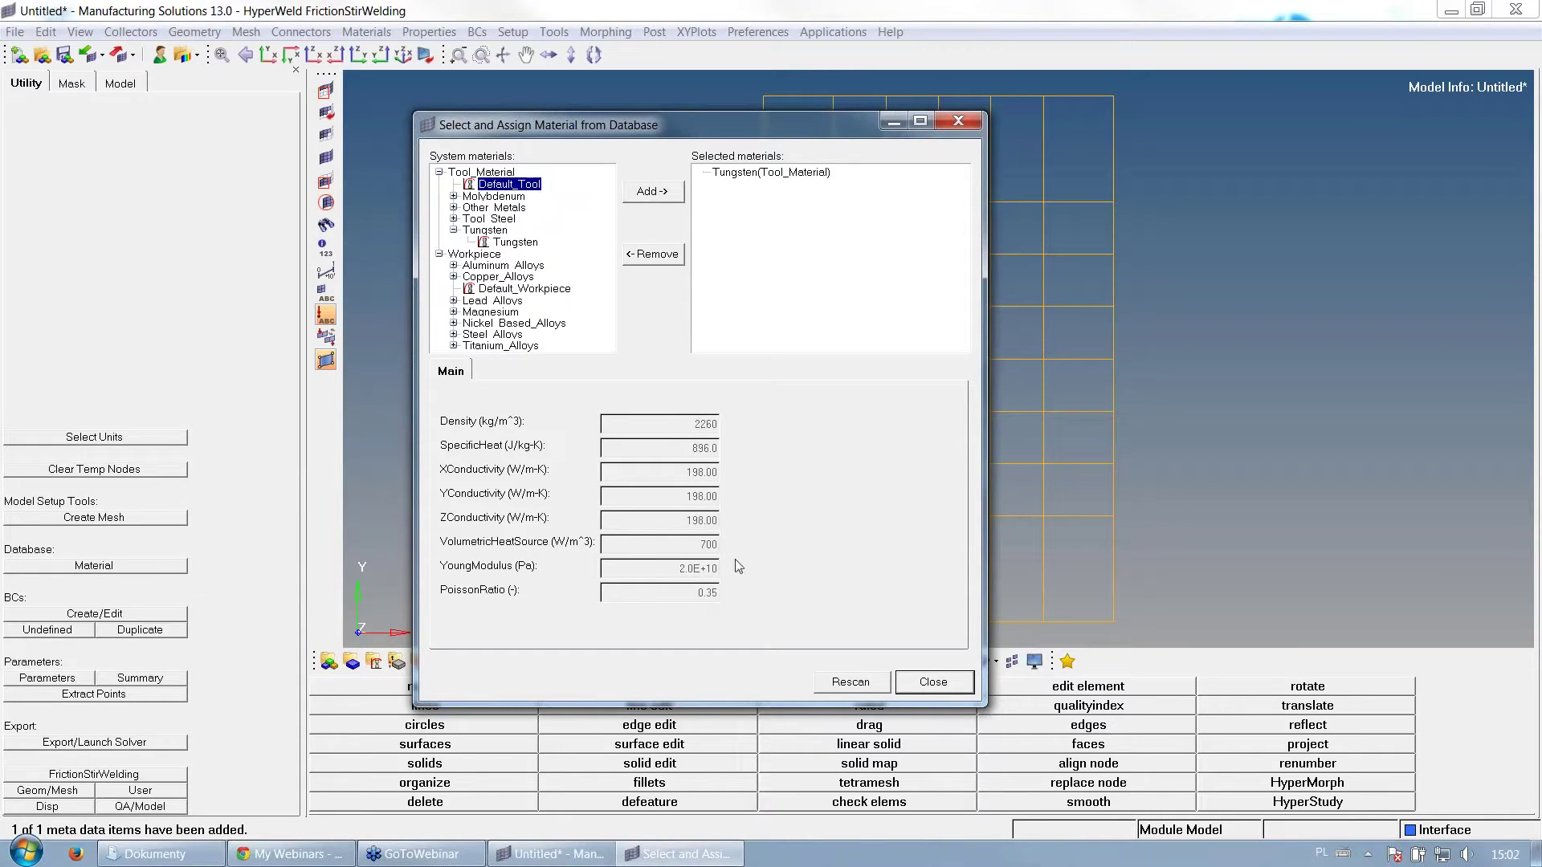
click(439, 172)
Browse the workpiece materials, from aluminum, copper and lead to magnesium, nickel, steel and titanium, including the default workpiece
click(476, 185)
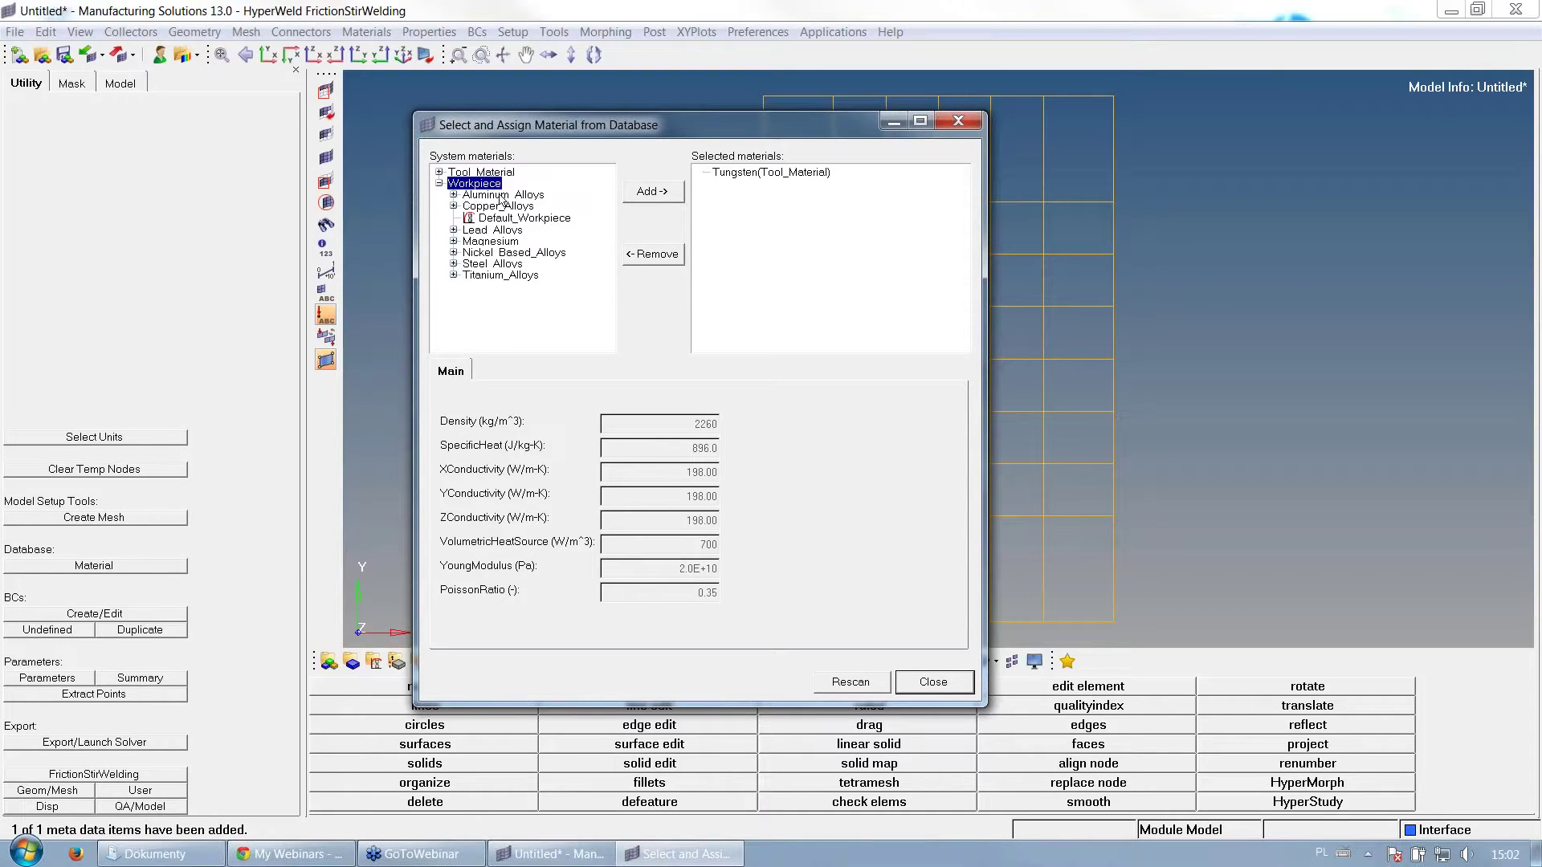
click(502, 195)
click(454, 195)
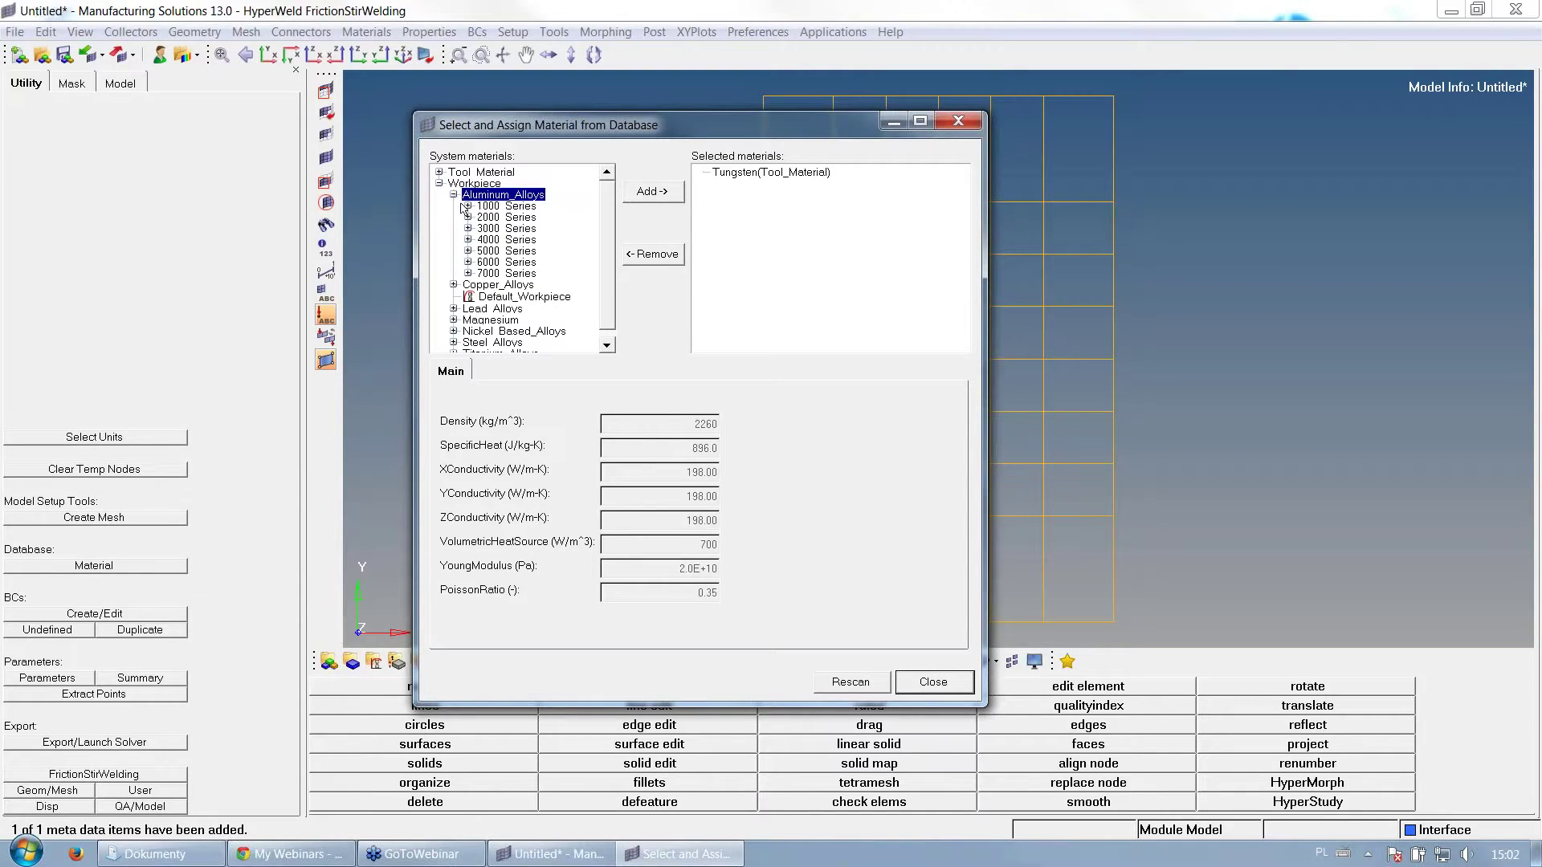
click(454, 195)
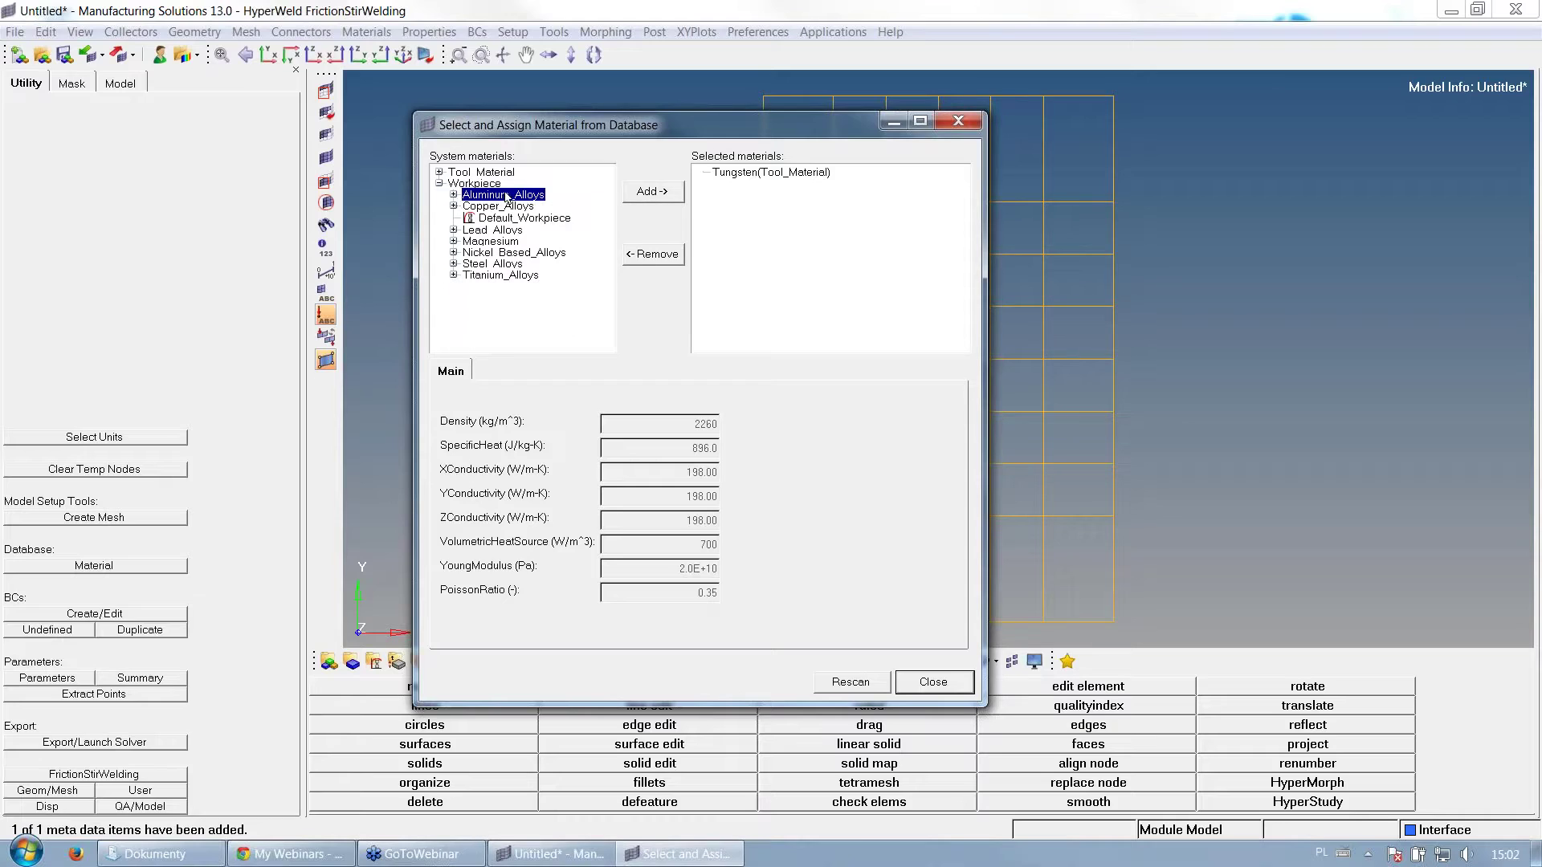
click(453, 195)
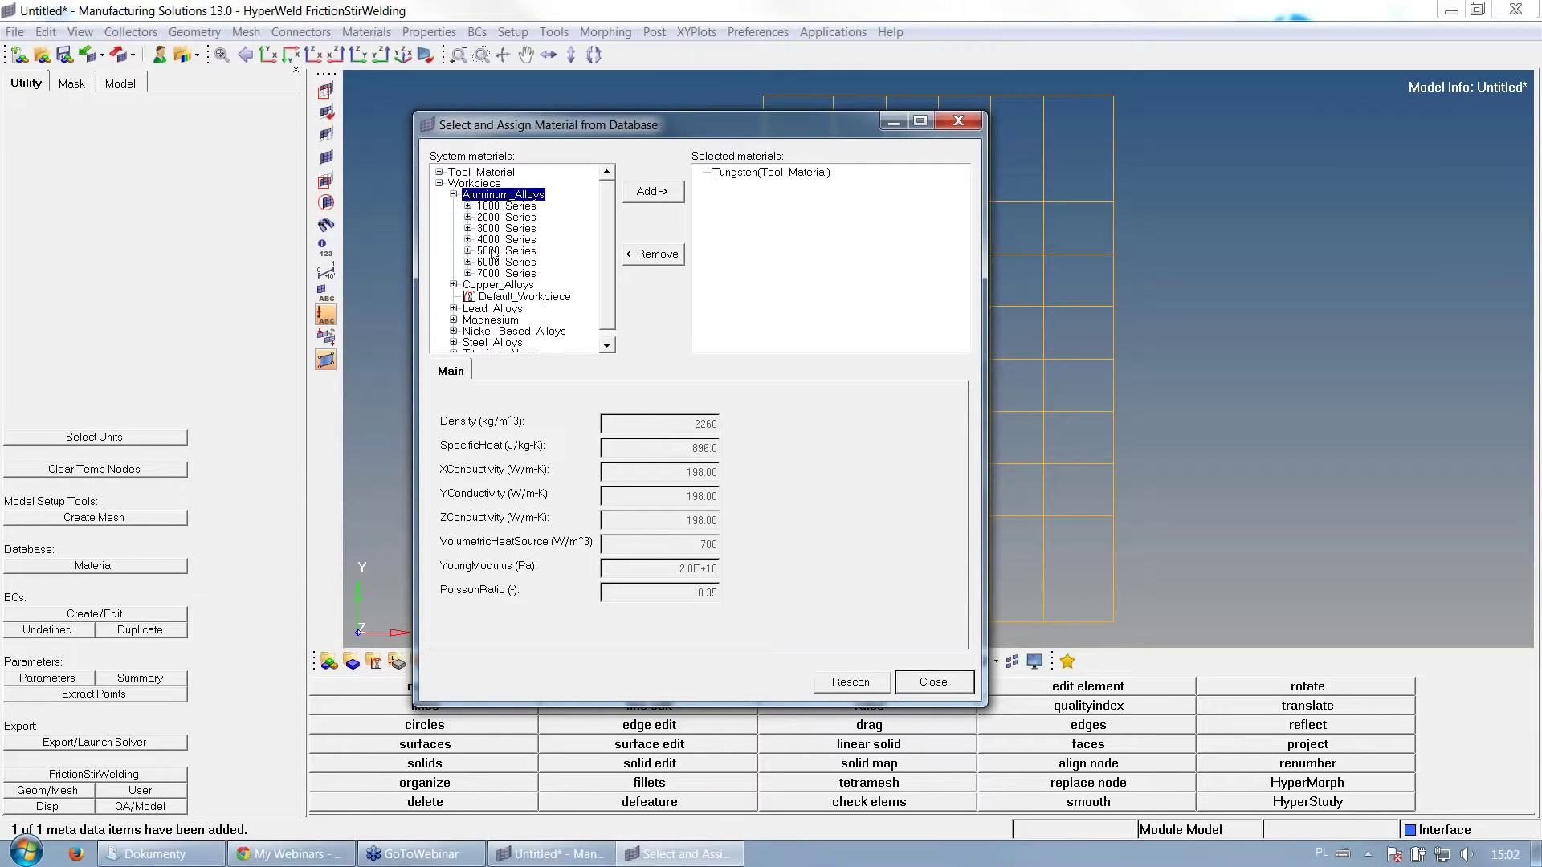
click(453, 196)
click(454, 207)
click(453, 207)
click(454, 206)
click(454, 206)
click(501, 219)
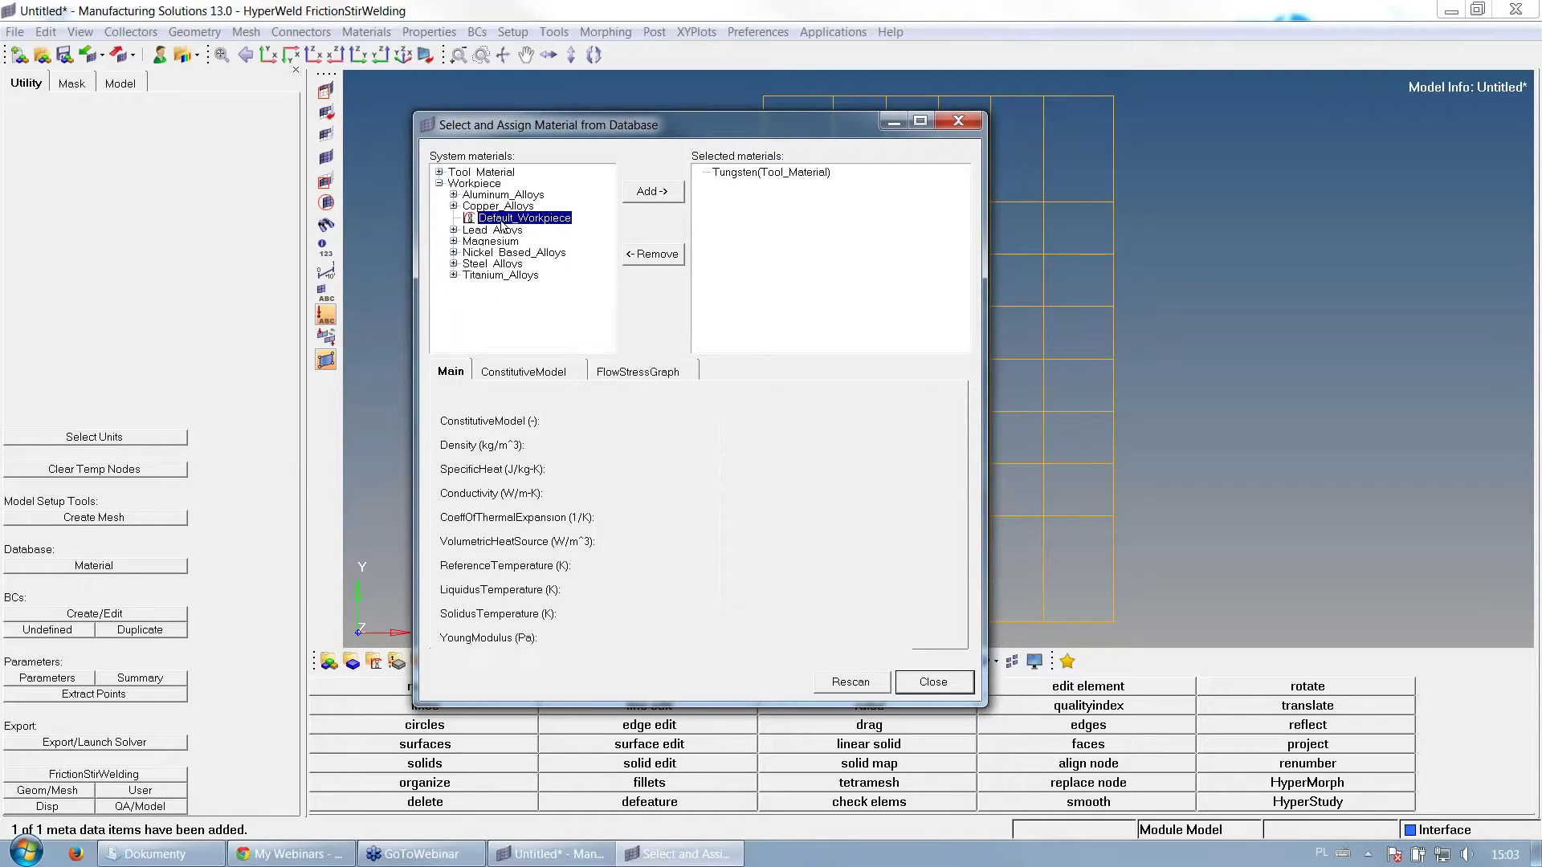
click(454, 230)
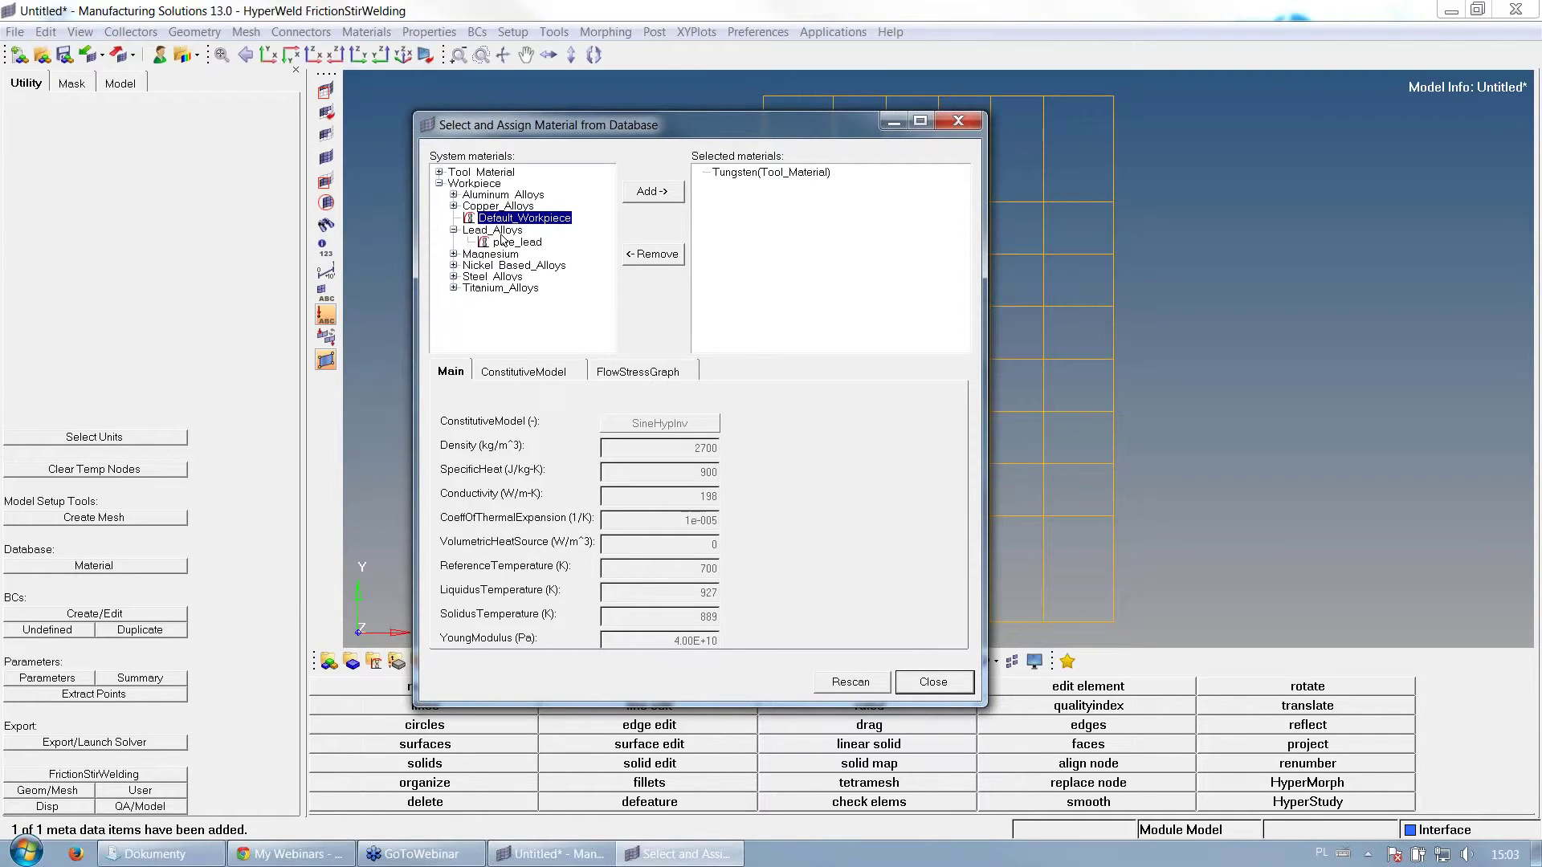
click(455, 232)
click(453, 231)
click(454, 242)
click(453, 242)
click(453, 253)
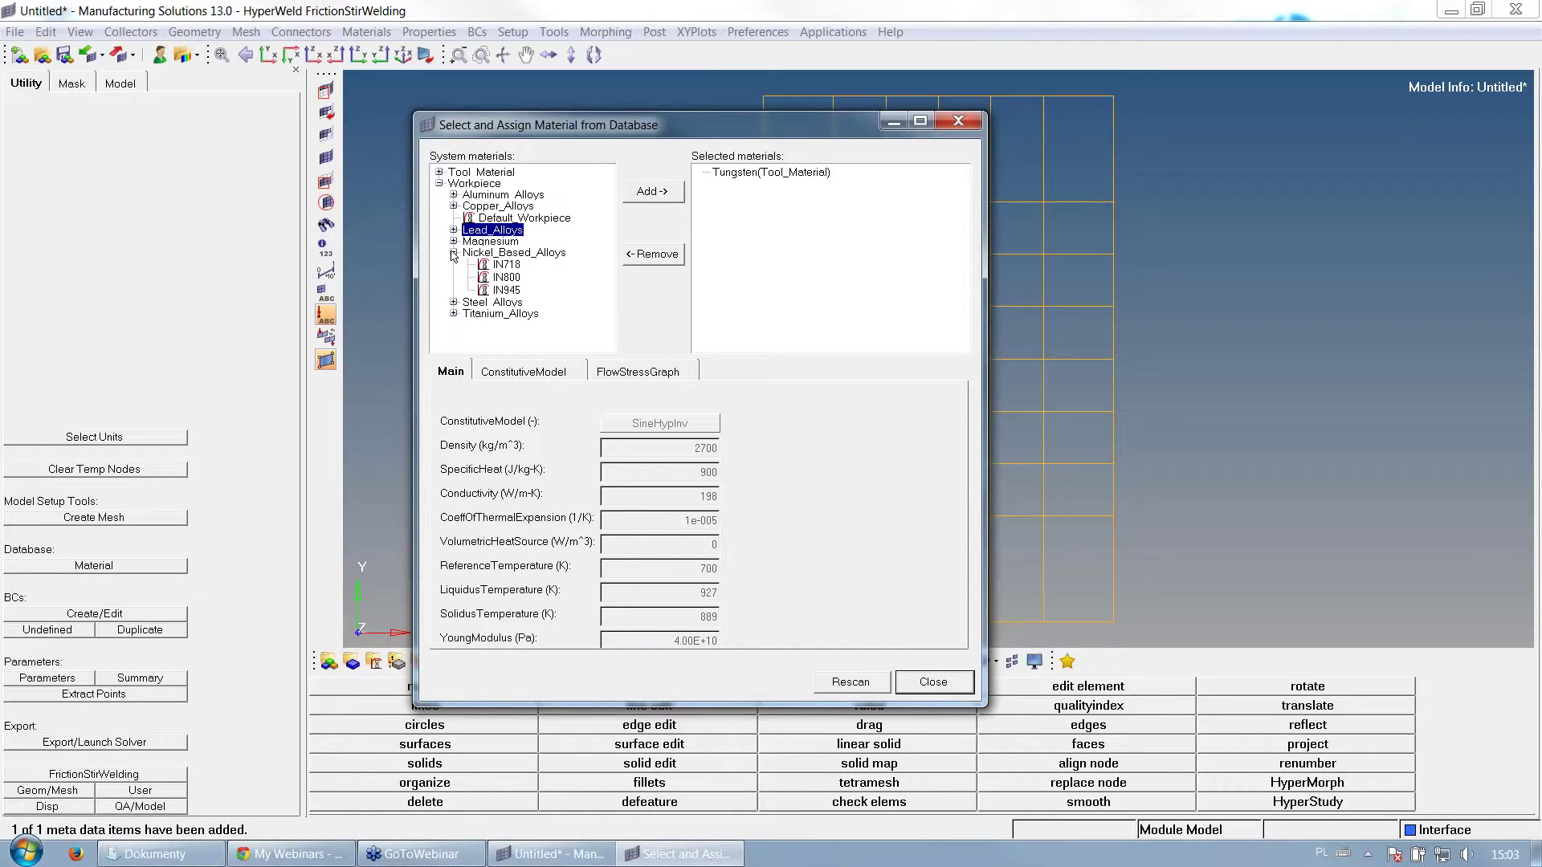
click(454, 253)
click(453, 264)
click(454, 264)
click(454, 276)
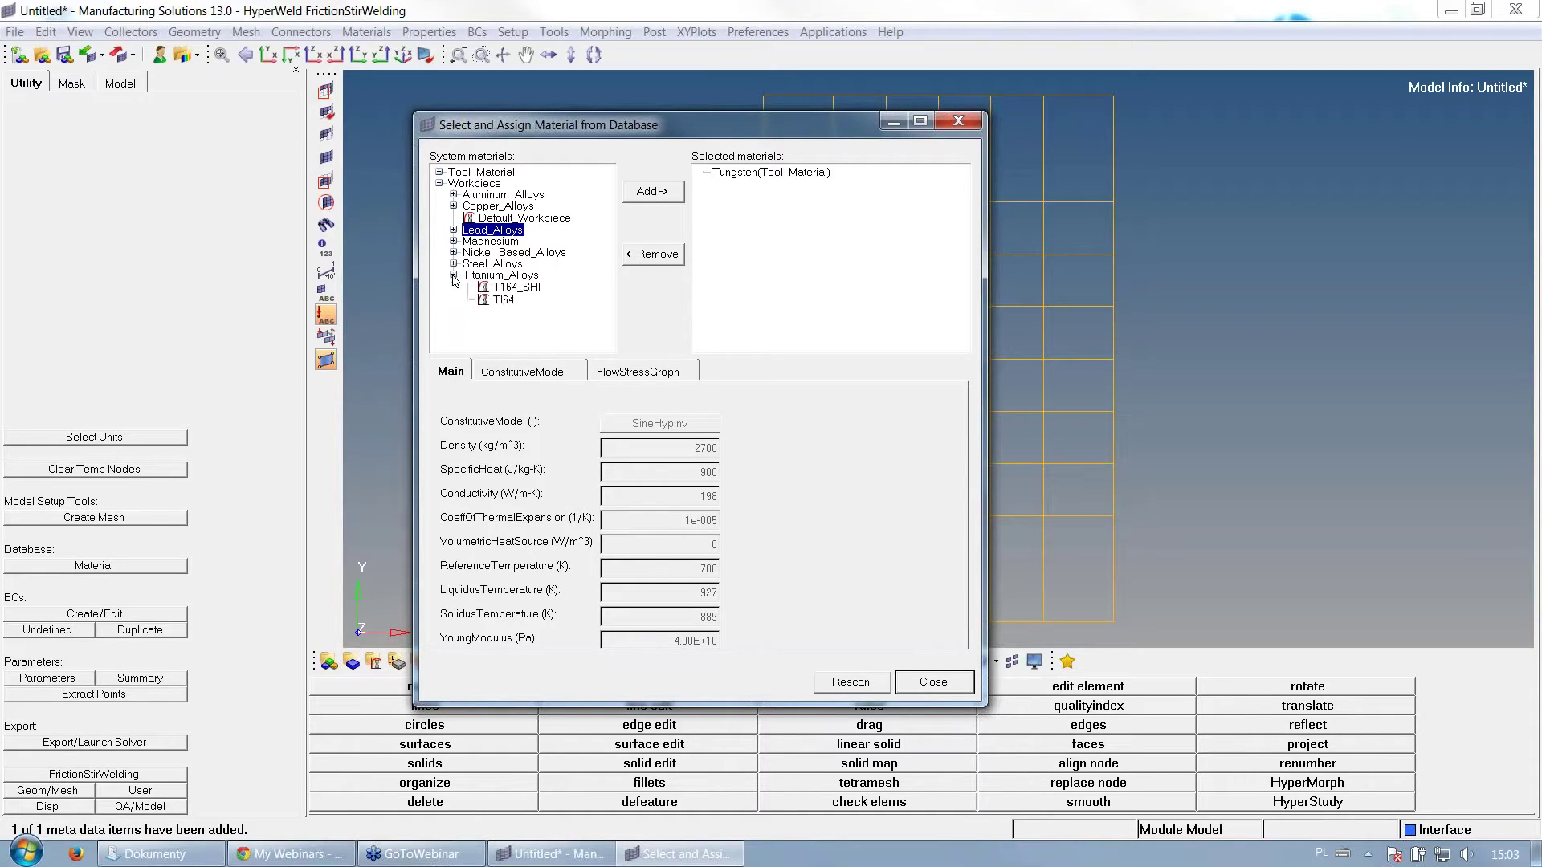
click(453, 275)
Add AA6061 from the 6000 series aluminum alloys to the selected materials as the workpiece material
click(453, 195)
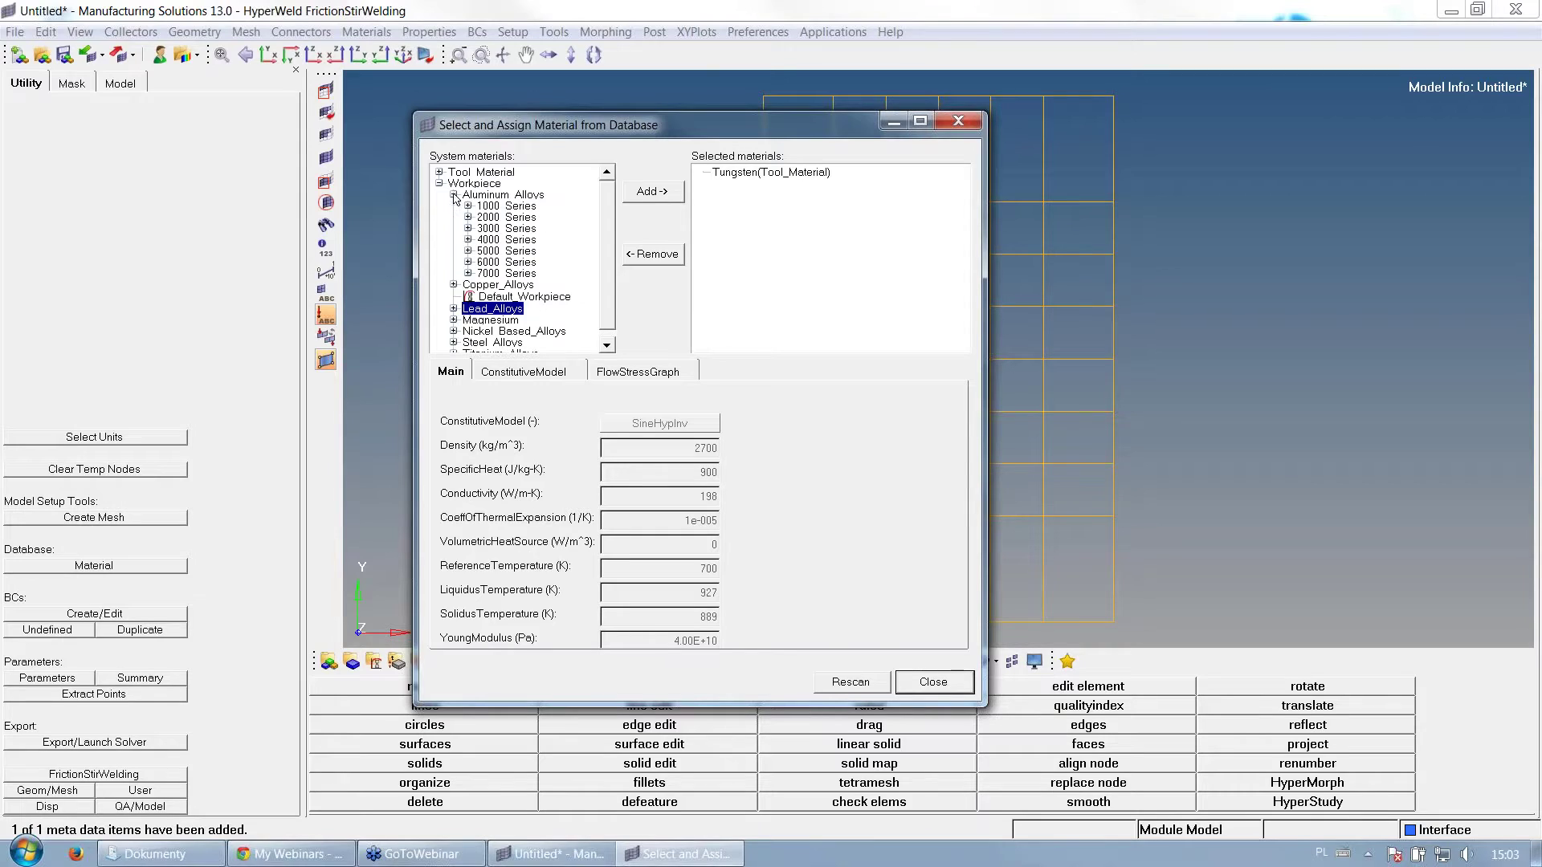
click(467, 262)
scroll(606, 347, down, 3)
click(526, 288)
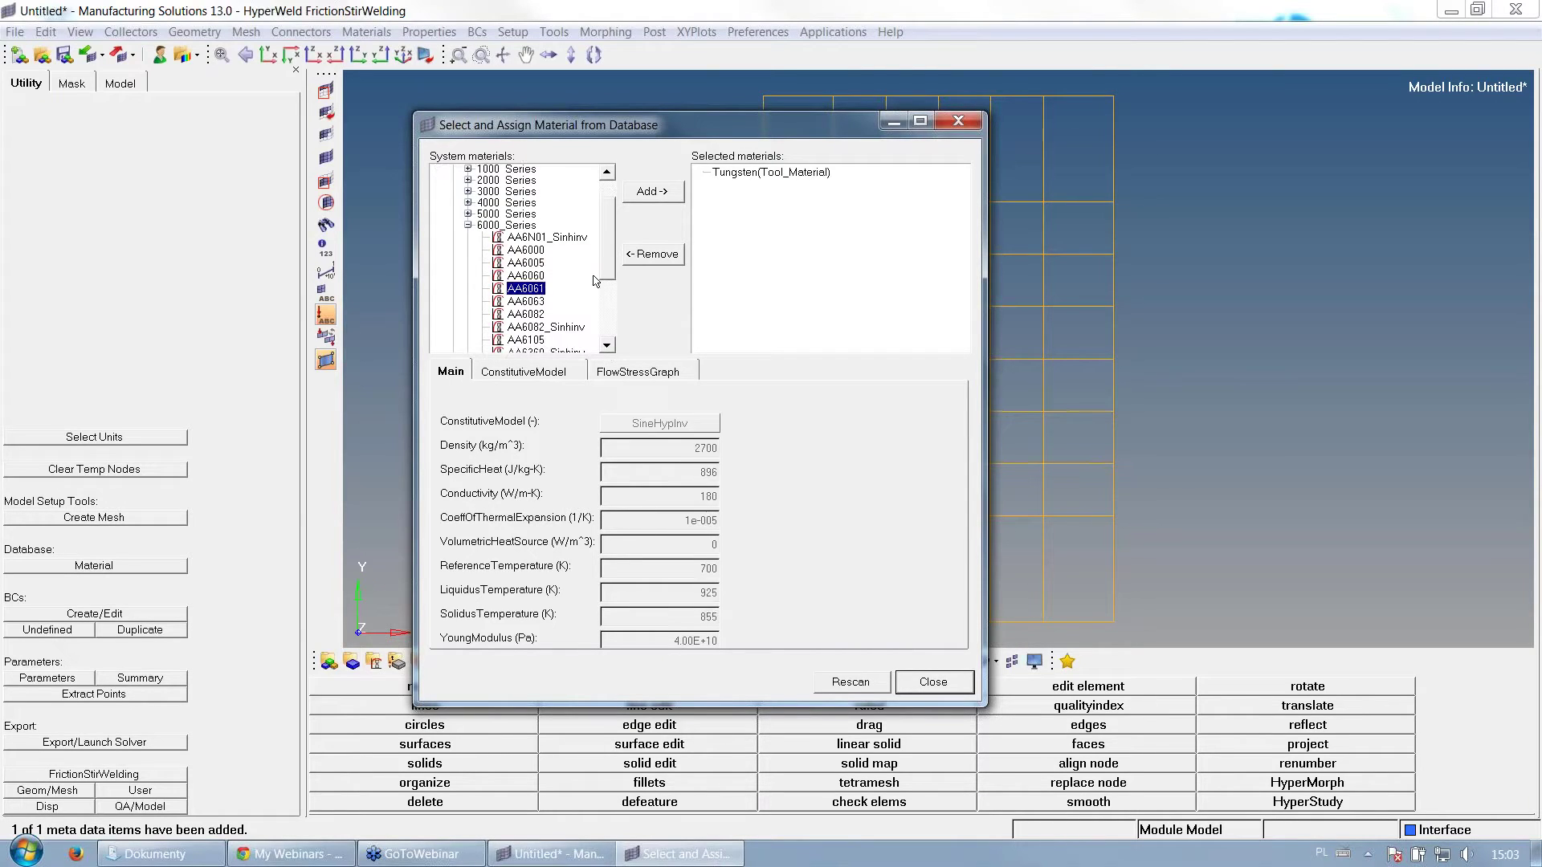
click(652, 191)
Review the selected AA6061's main properties, constitutive model and flow stress graph, and finish the material assignment
click(734, 173)
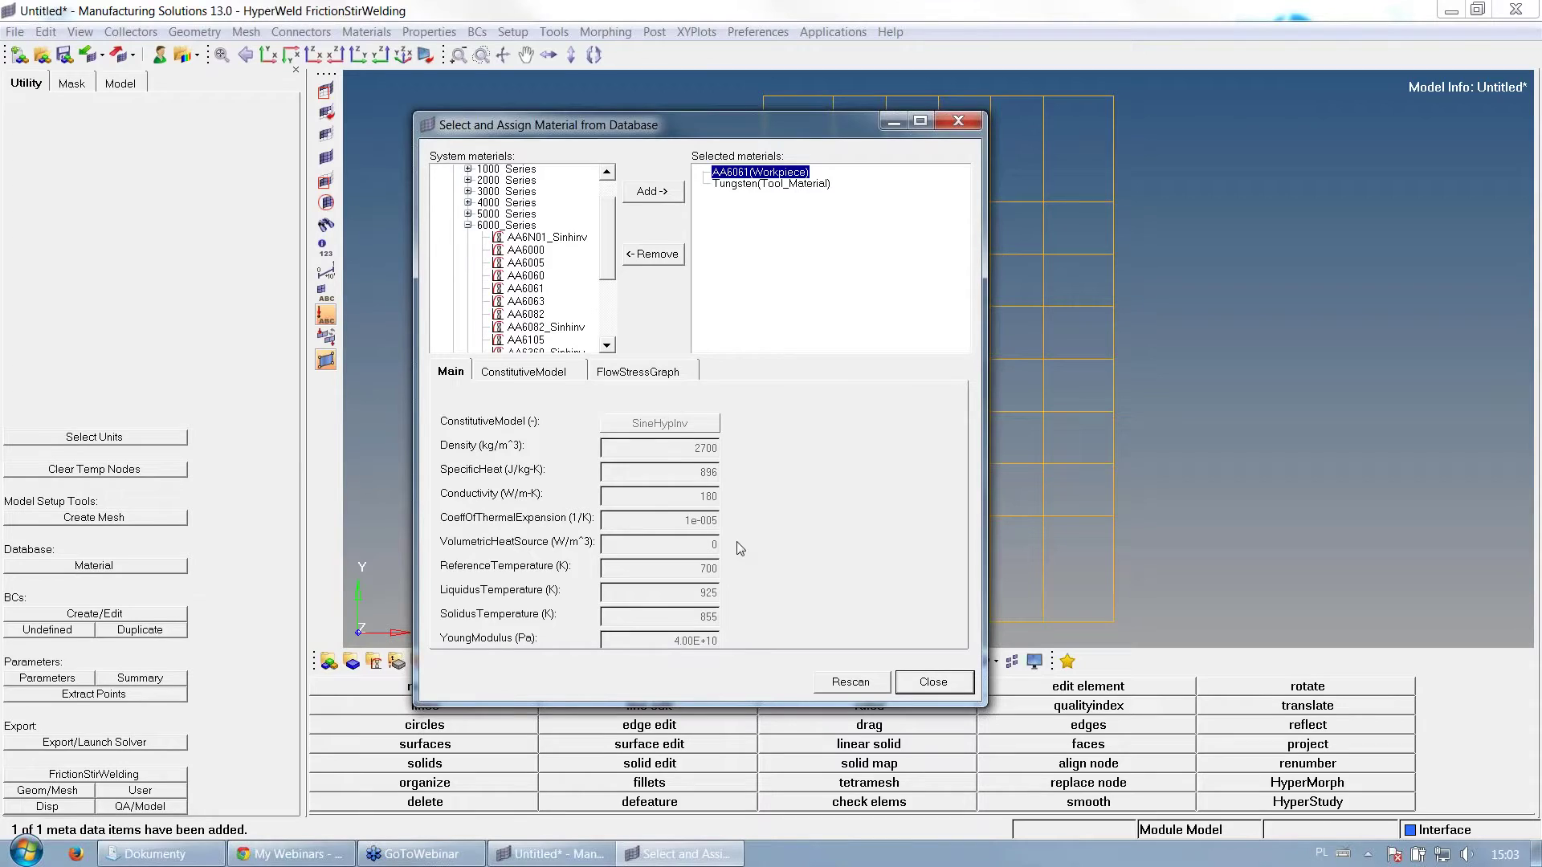
click(526, 373)
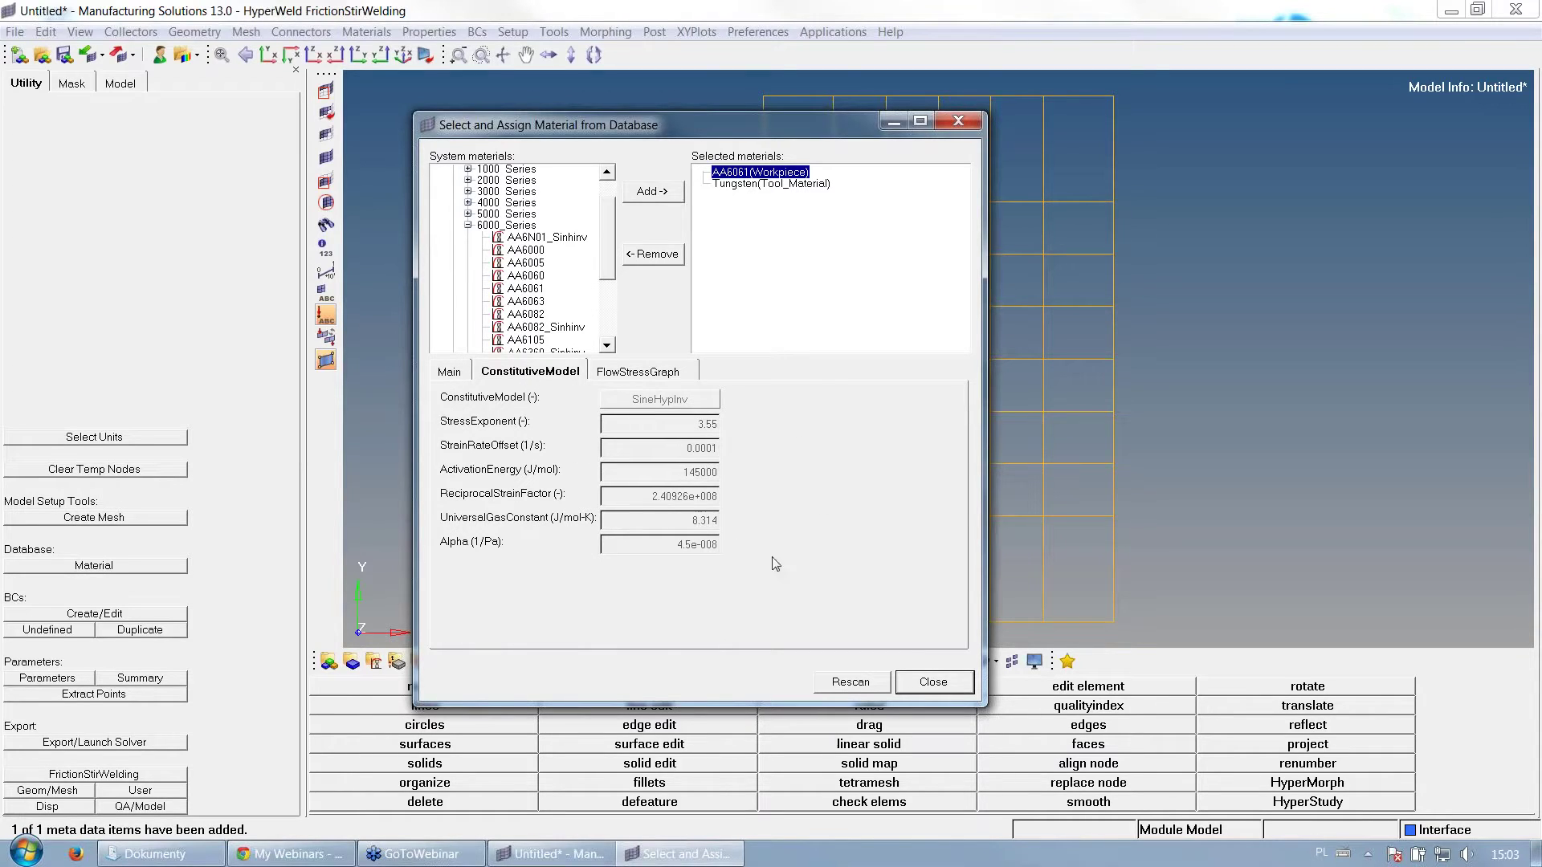
click(631, 375)
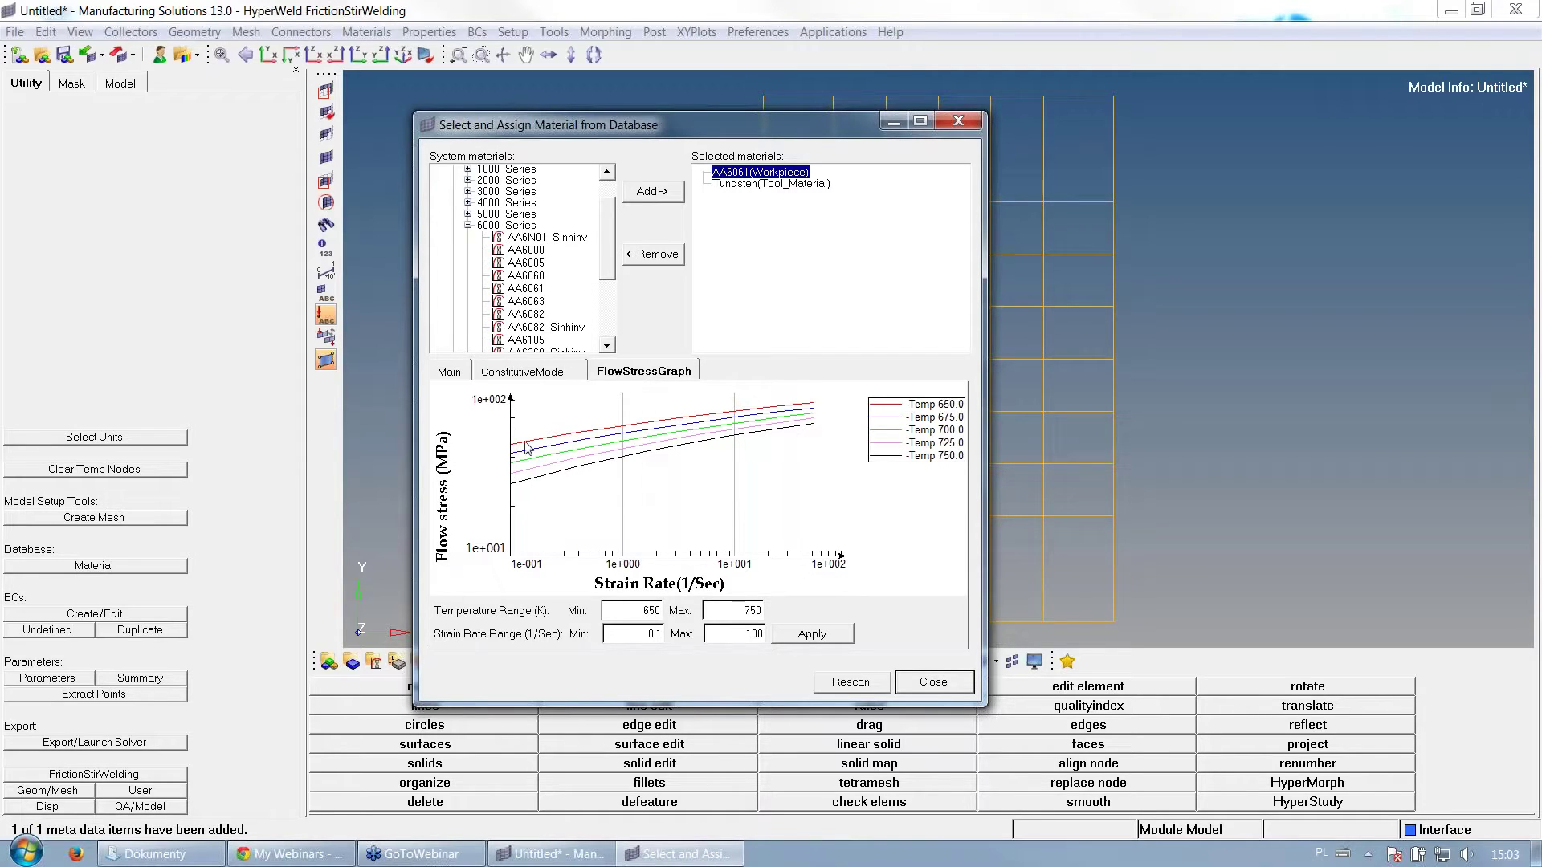
click(937, 684)
click(941, 687)
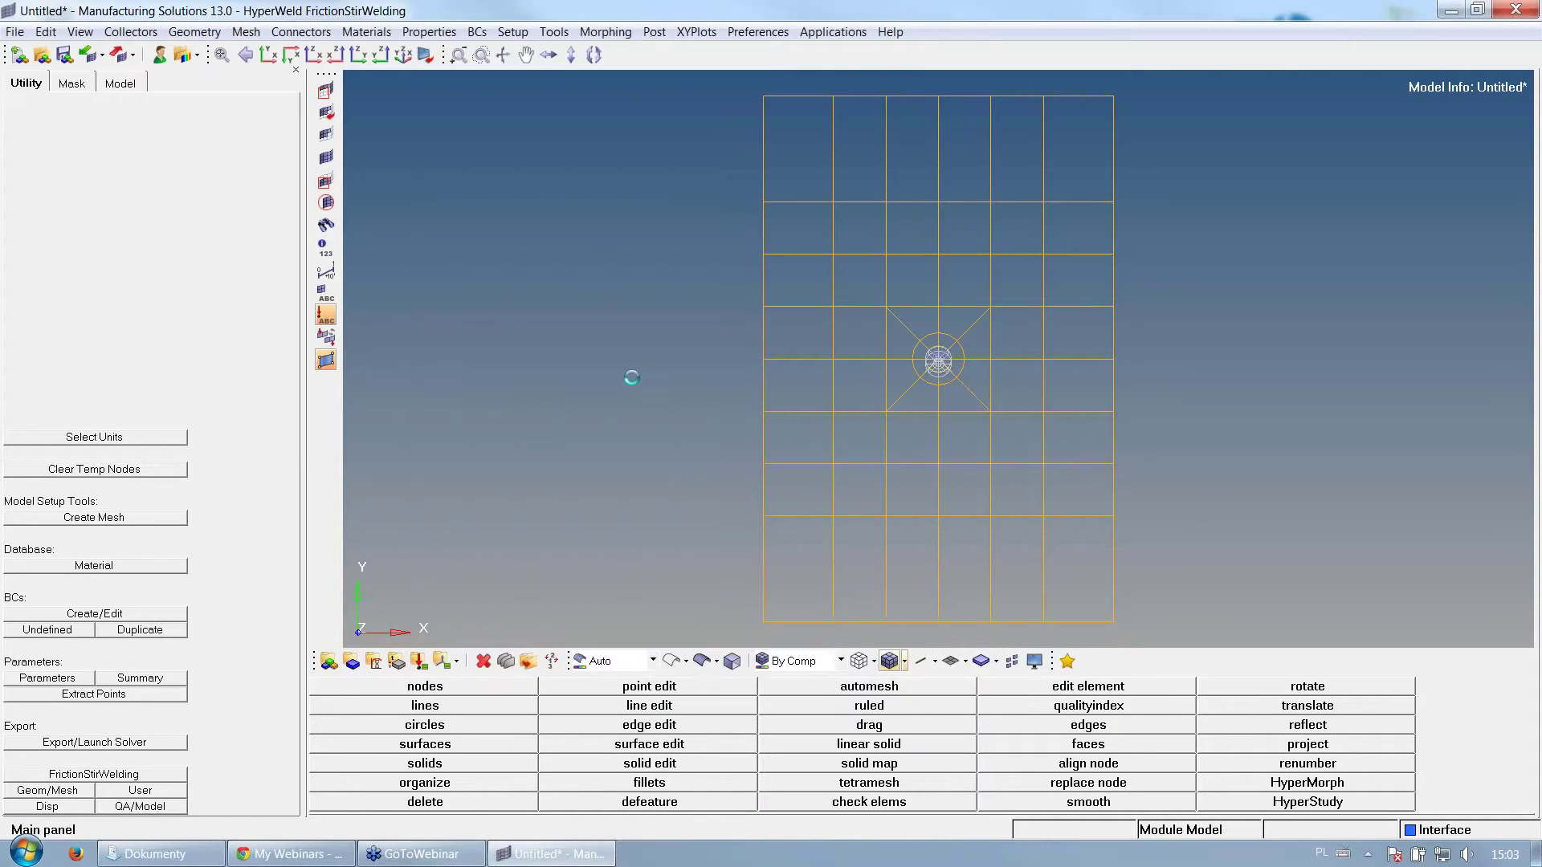
Finish the model generation and look through the generated components, including Shoulder and Inlet_BC, with the plates and tool shown in isometric view
drag(727, 368, 688, 342)
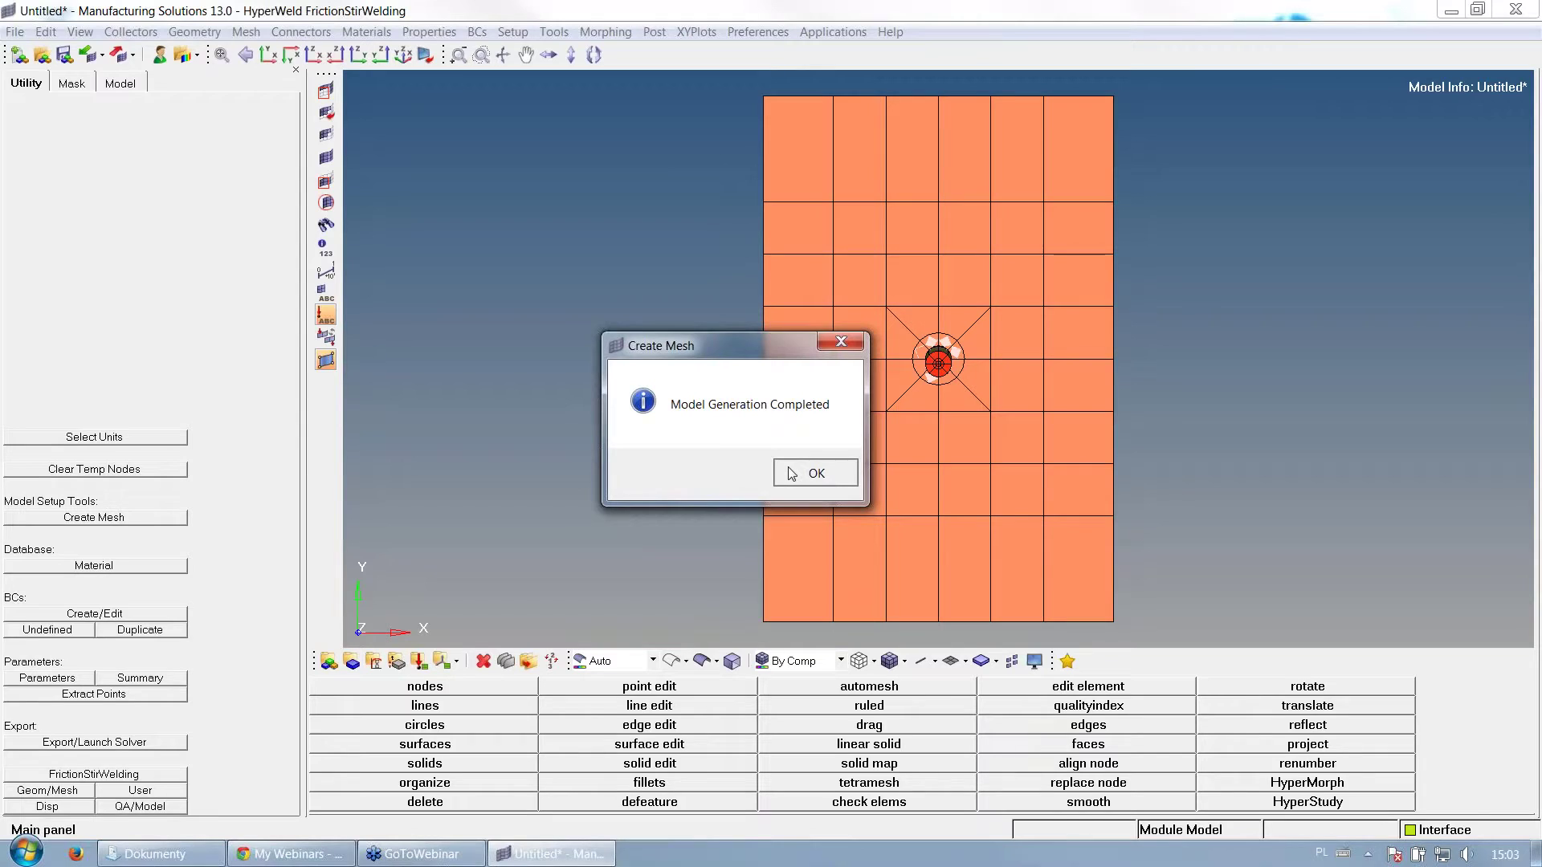
click(815, 473)
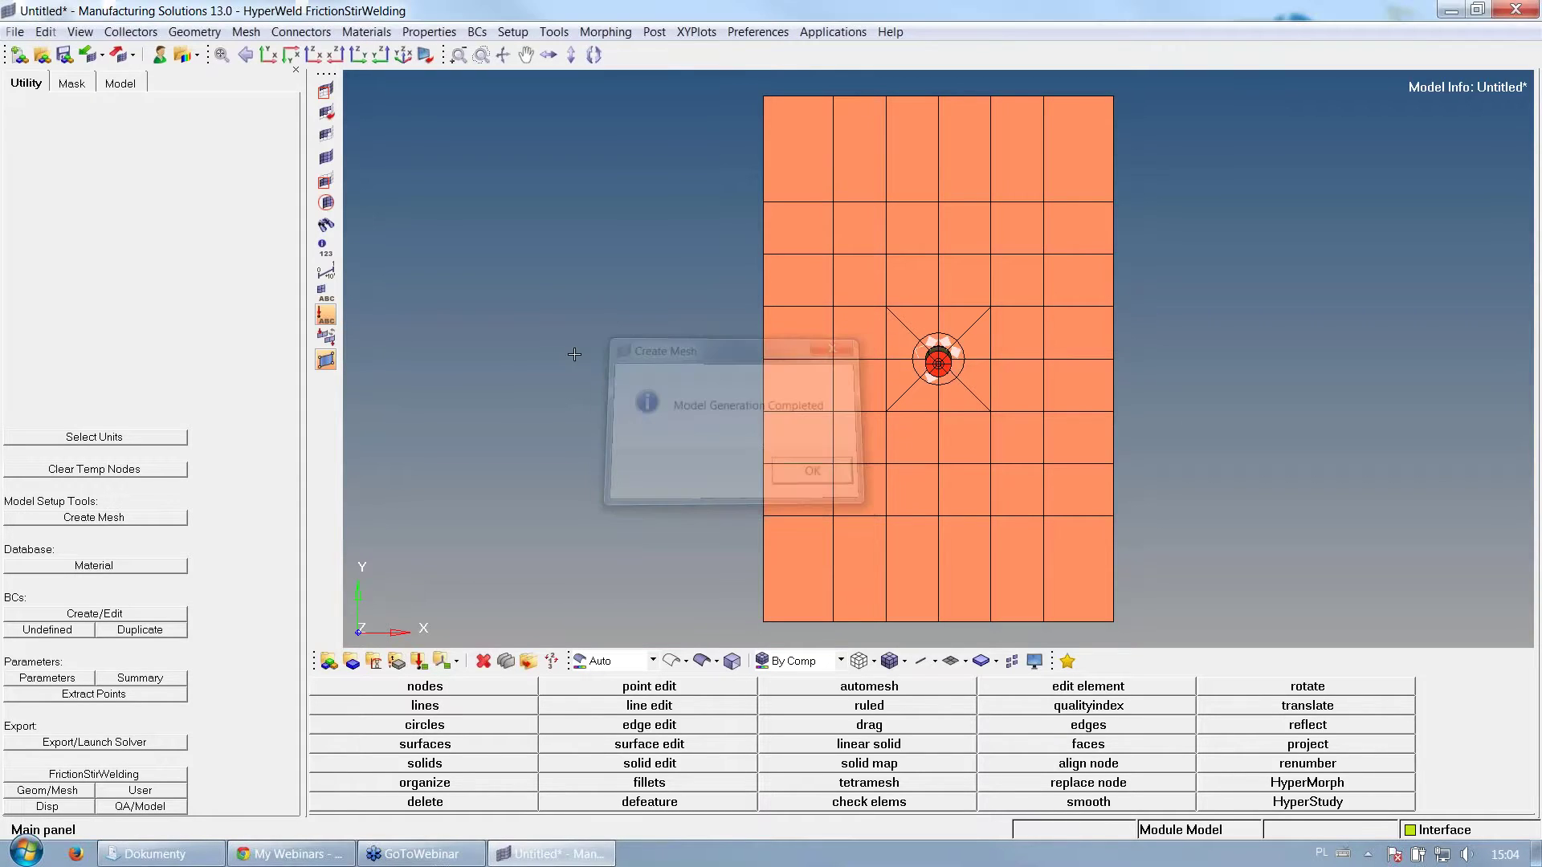
click(118, 84)
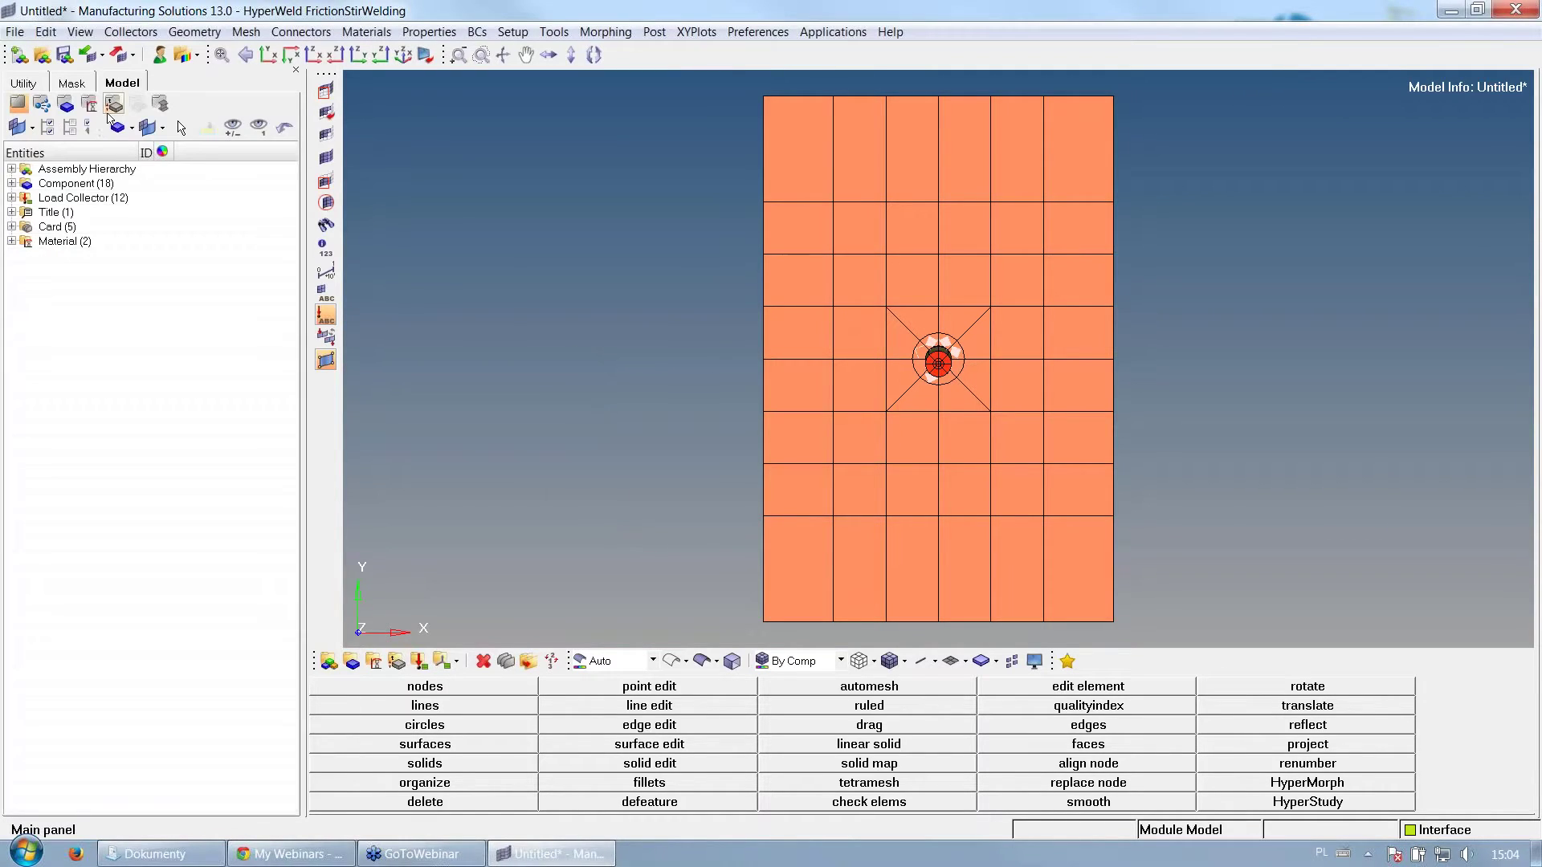
click(12, 183)
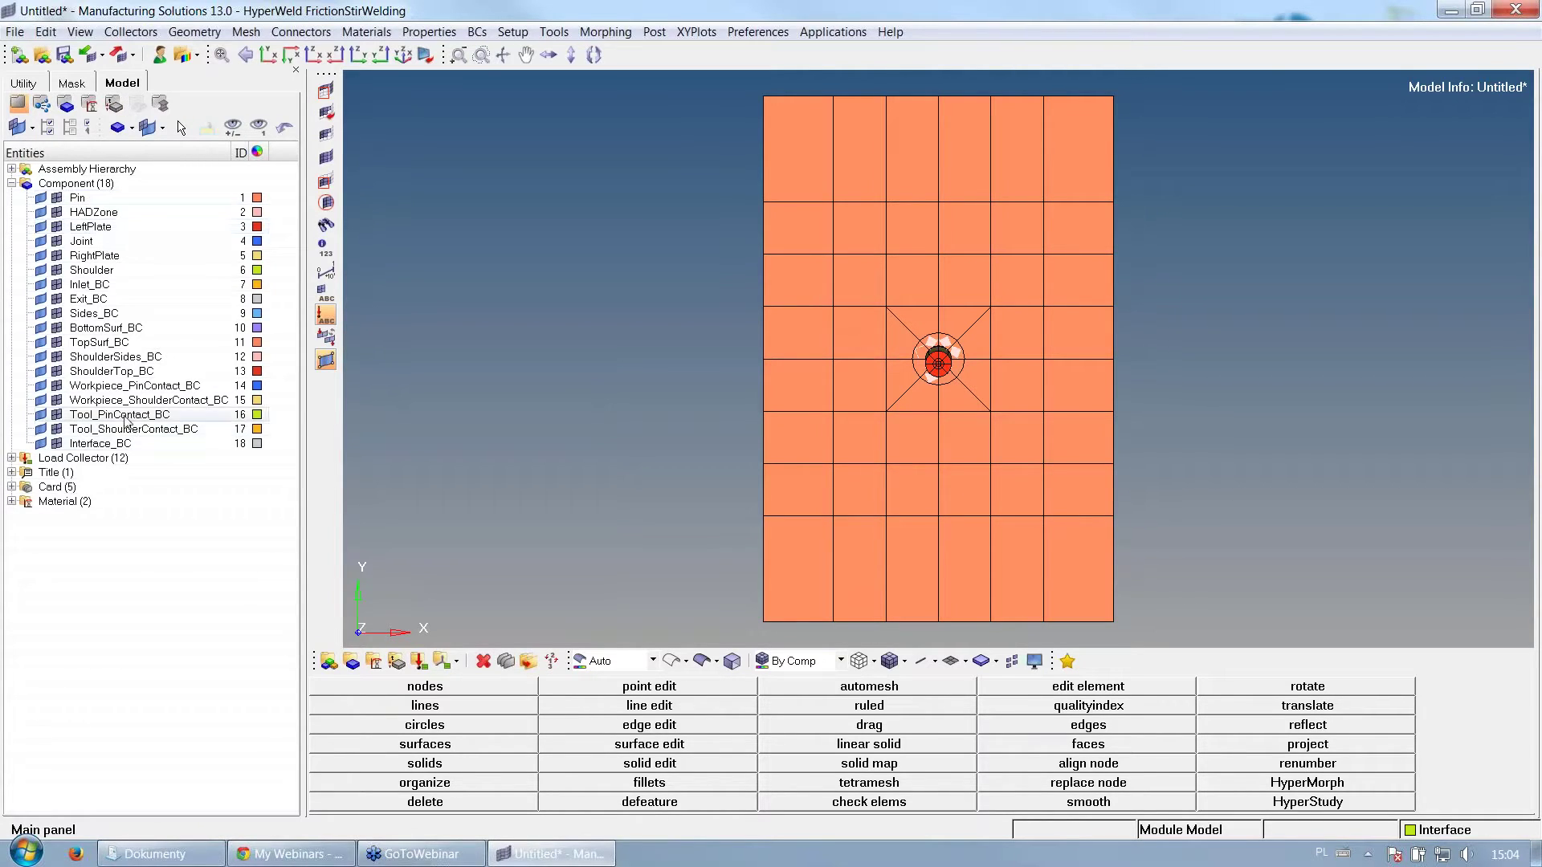
click(404, 55)
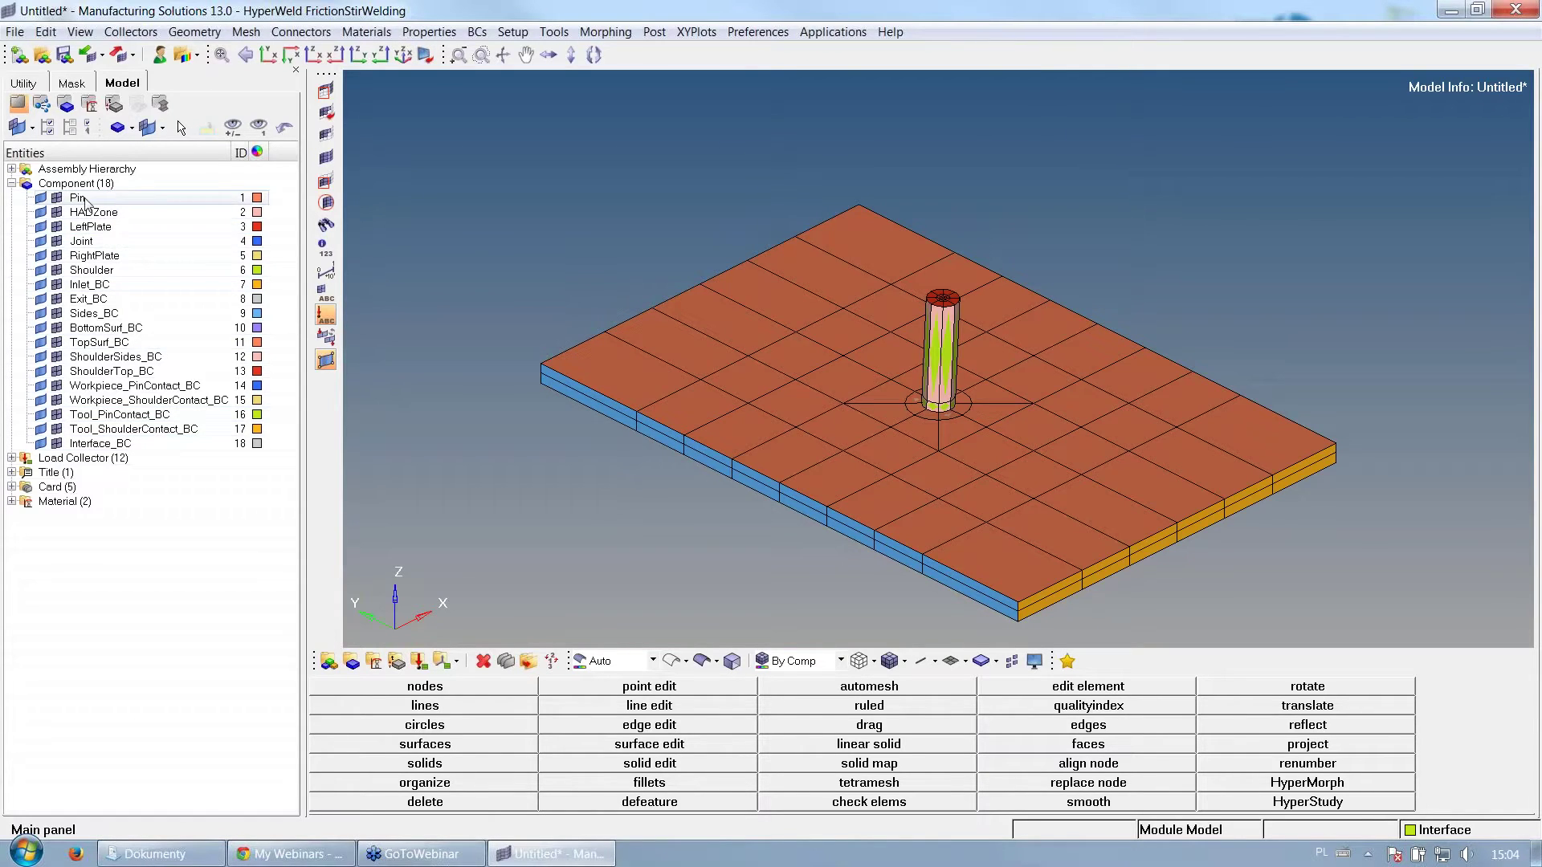
click(91, 269)
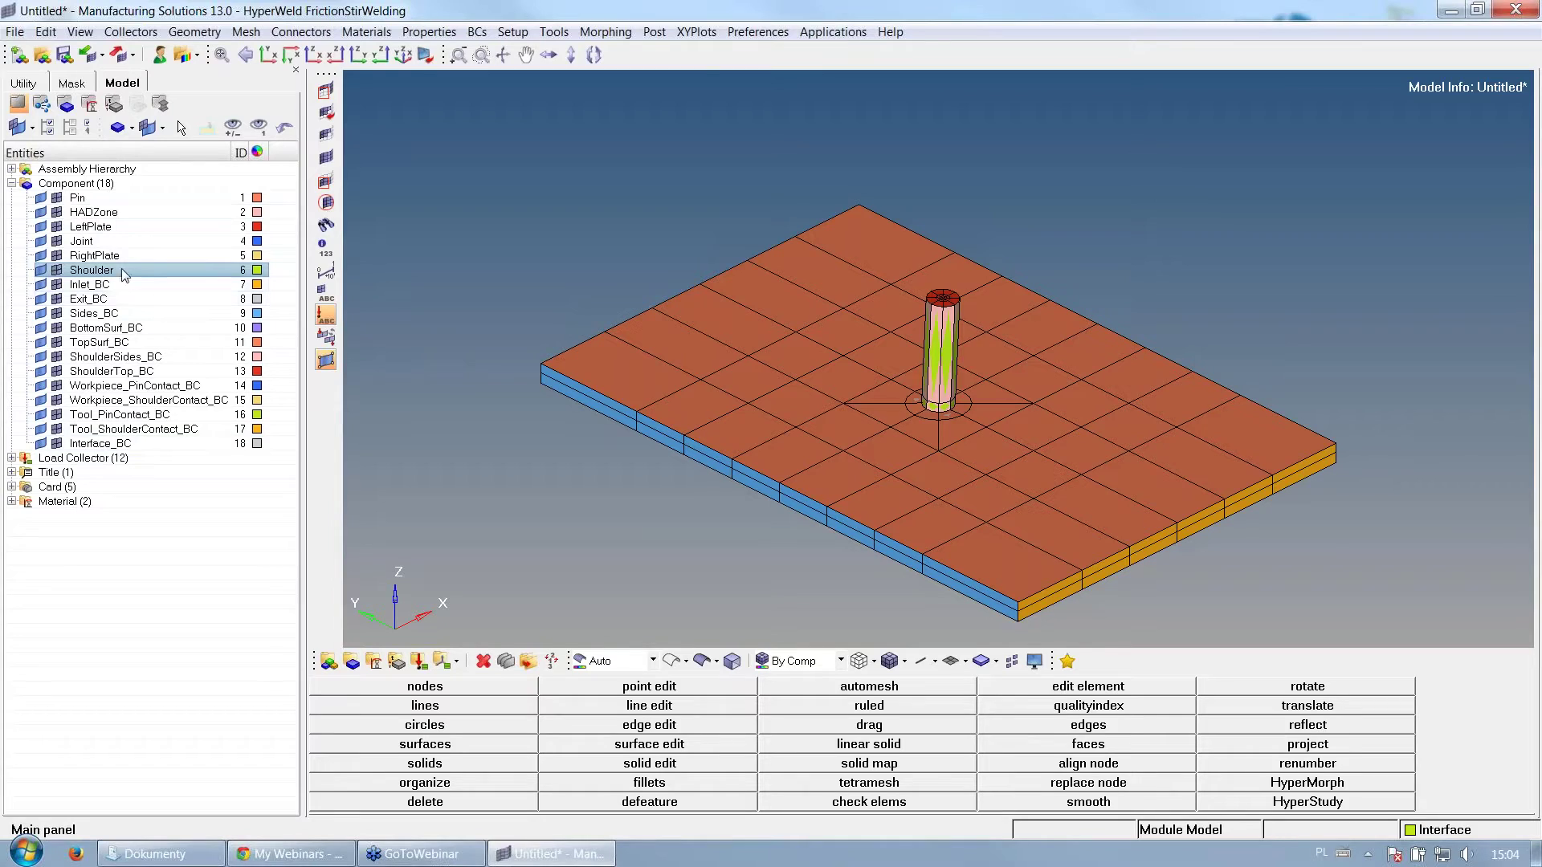
click(106, 285)
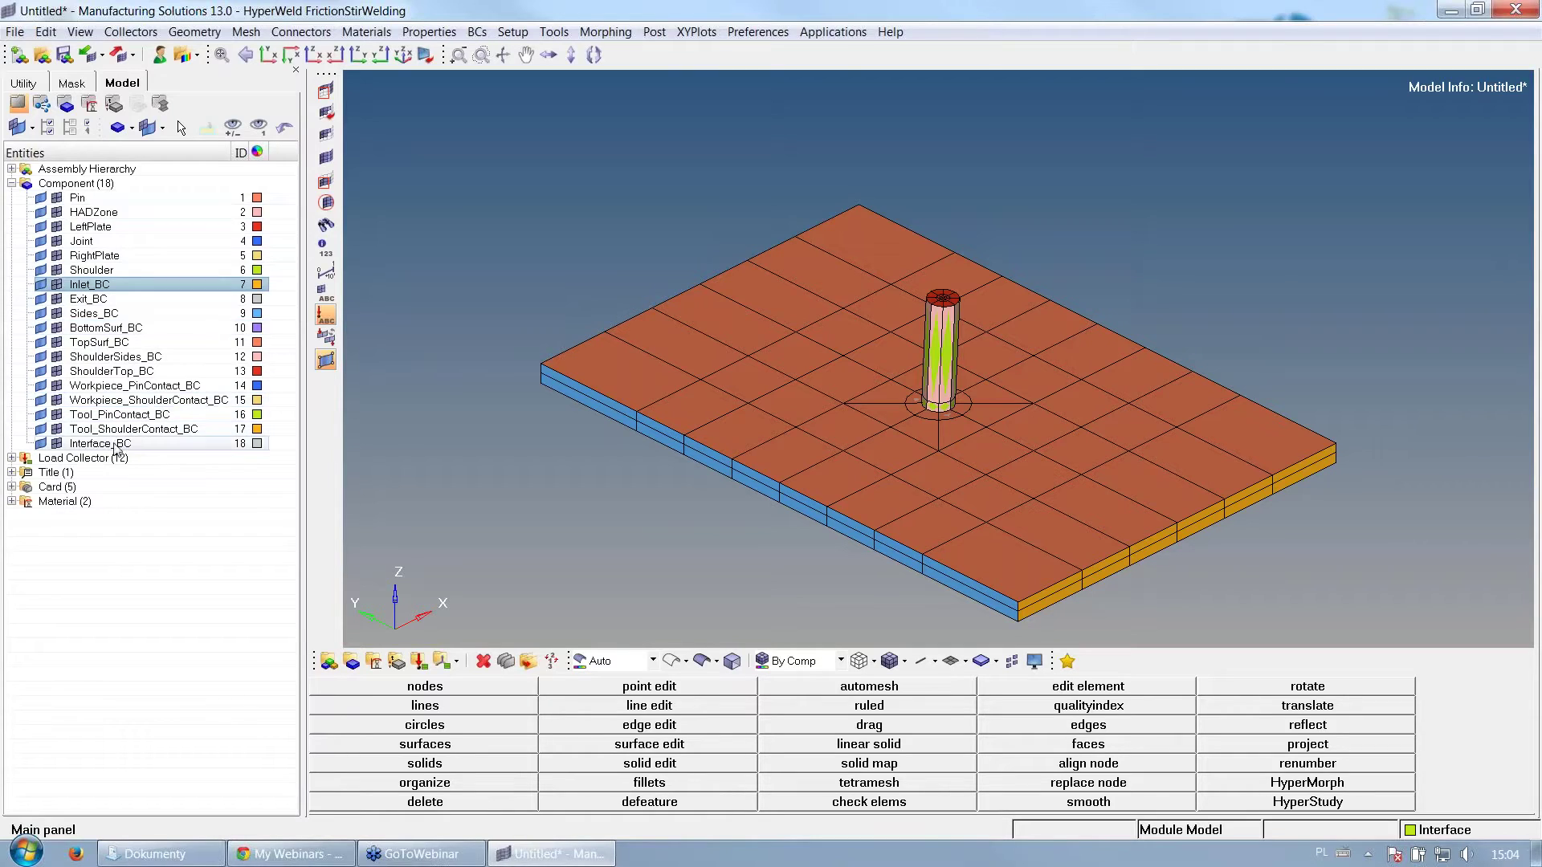
List the load collectors and examine the velocity and temperature conditions on the Inlet collector's card
click(11, 458)
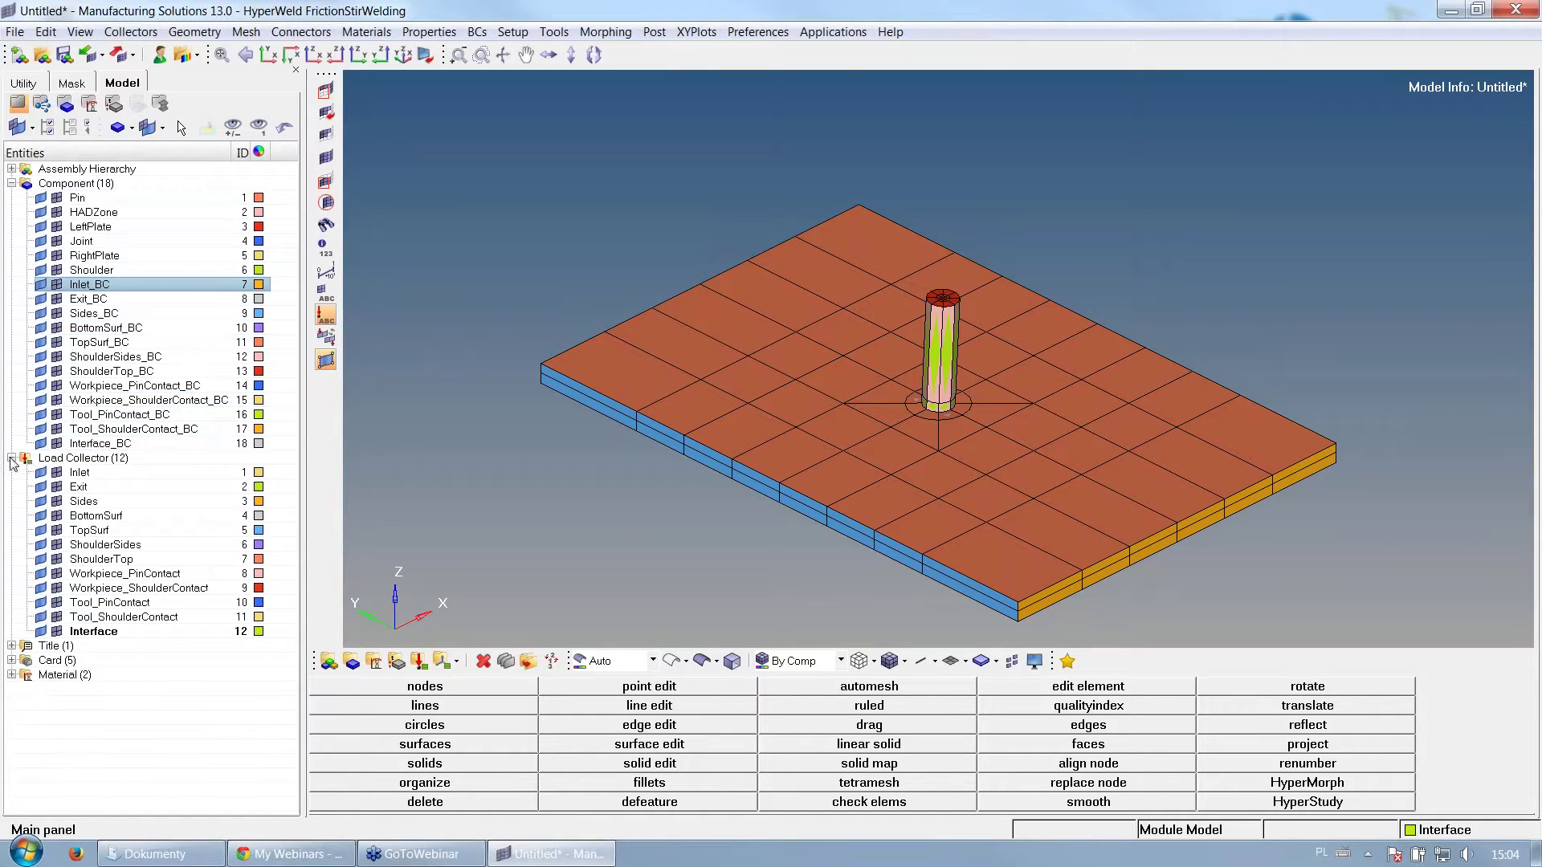
click(99, 479)
right_click(89, 481)
click(134, 487)
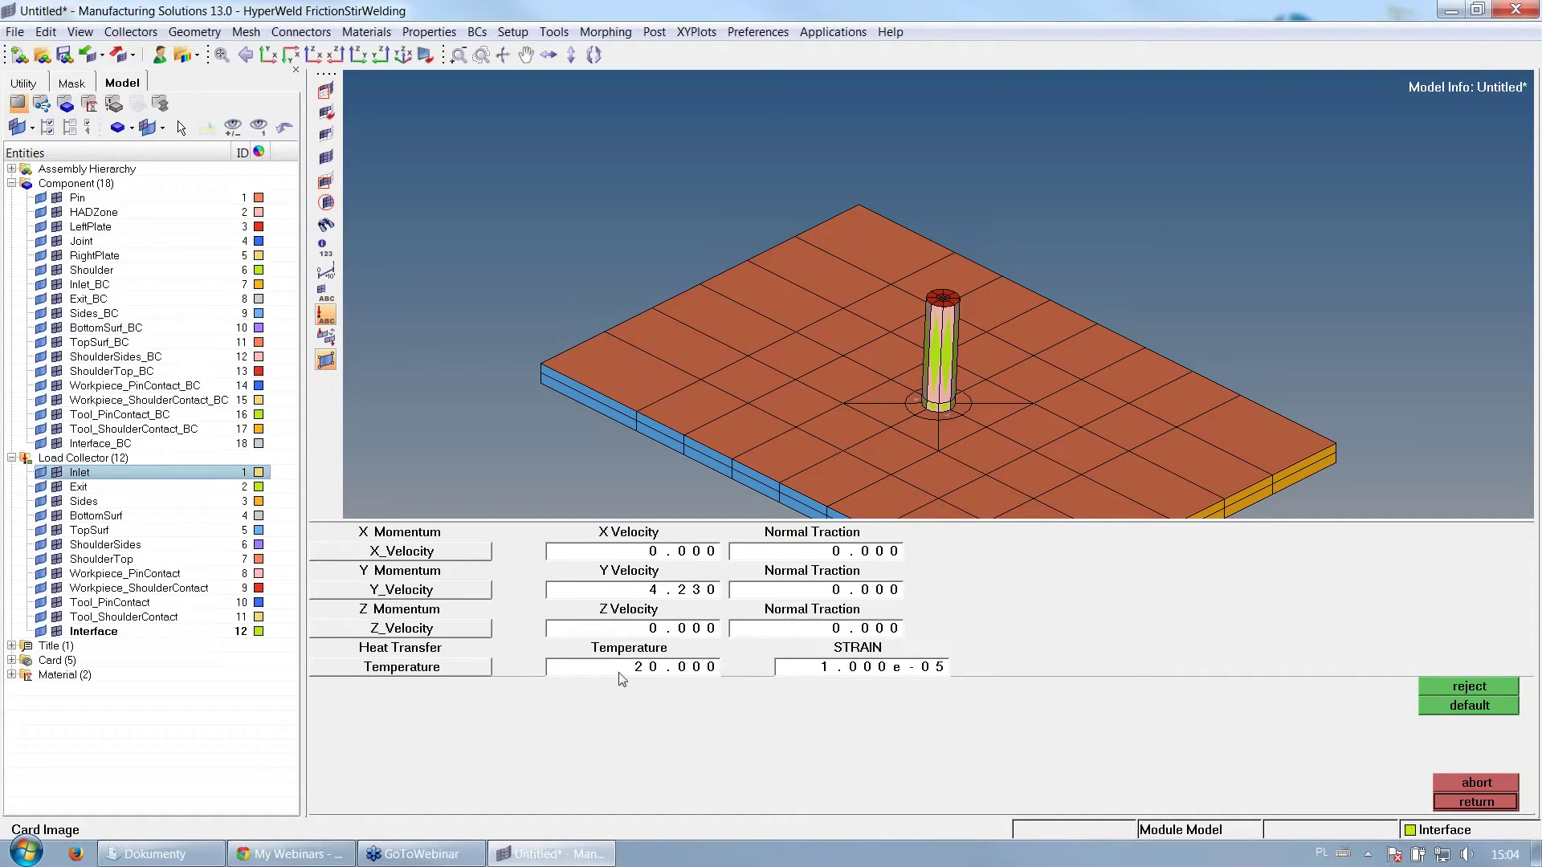
click(1475, 801)
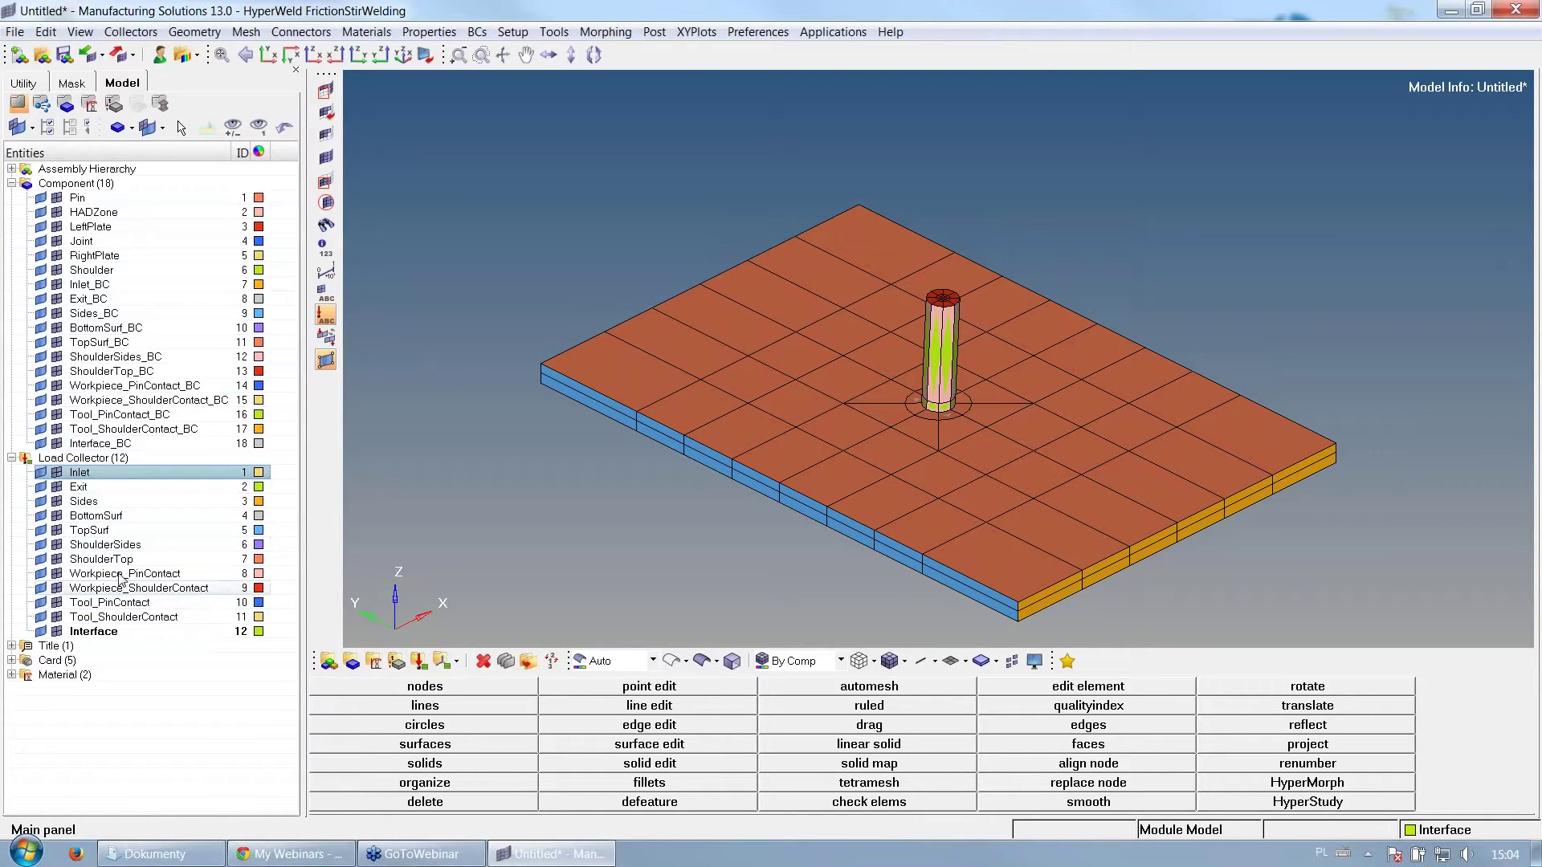
Review the friction stir welding boundary conditions grouped by type and check the model for undefined boundary conditions
click(25, 84)
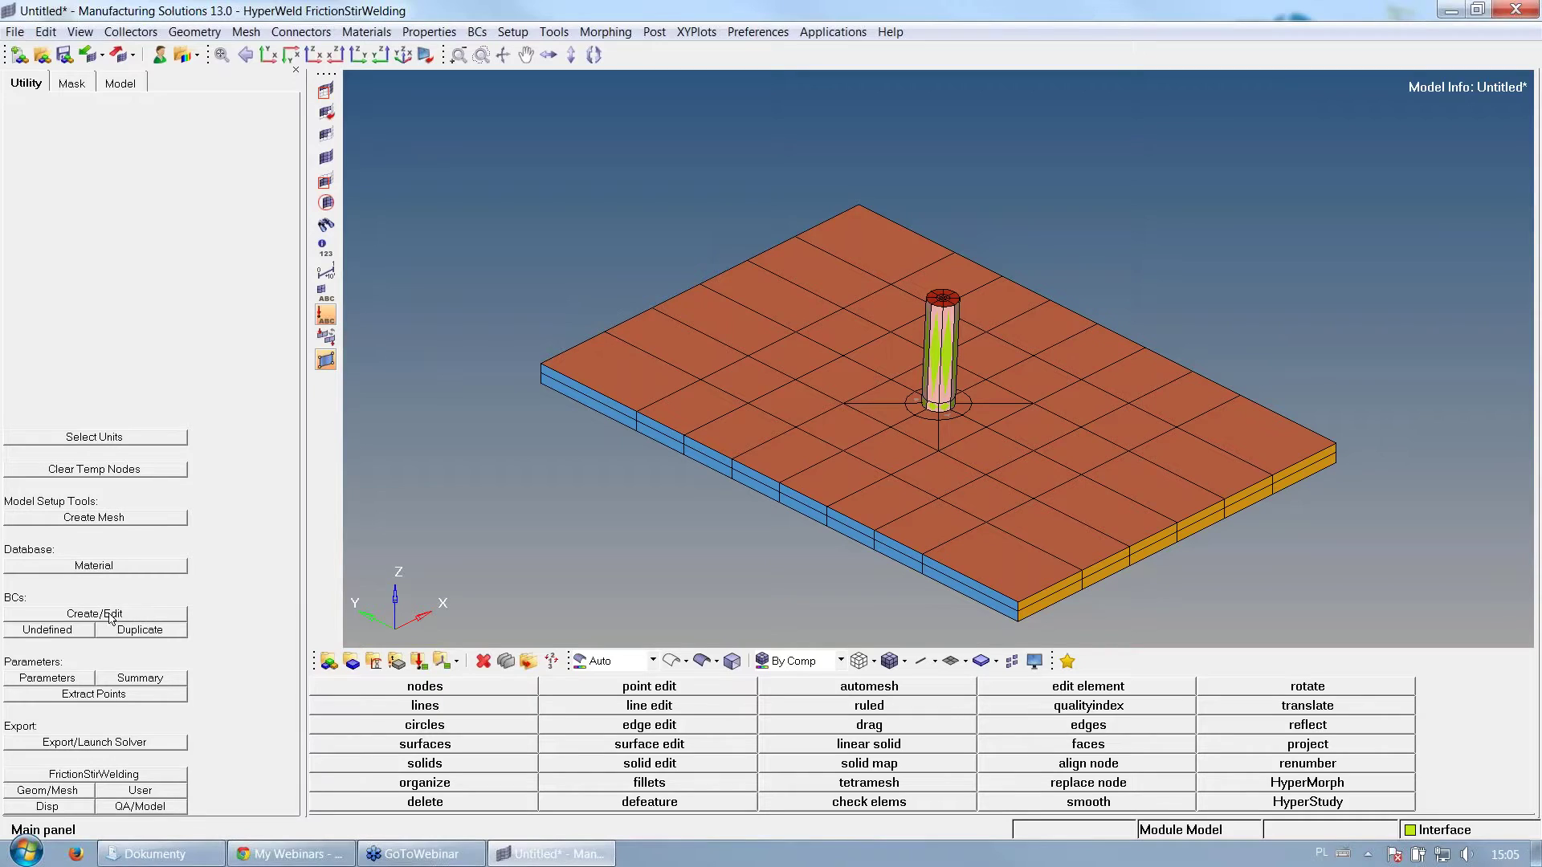
click(149, 614)
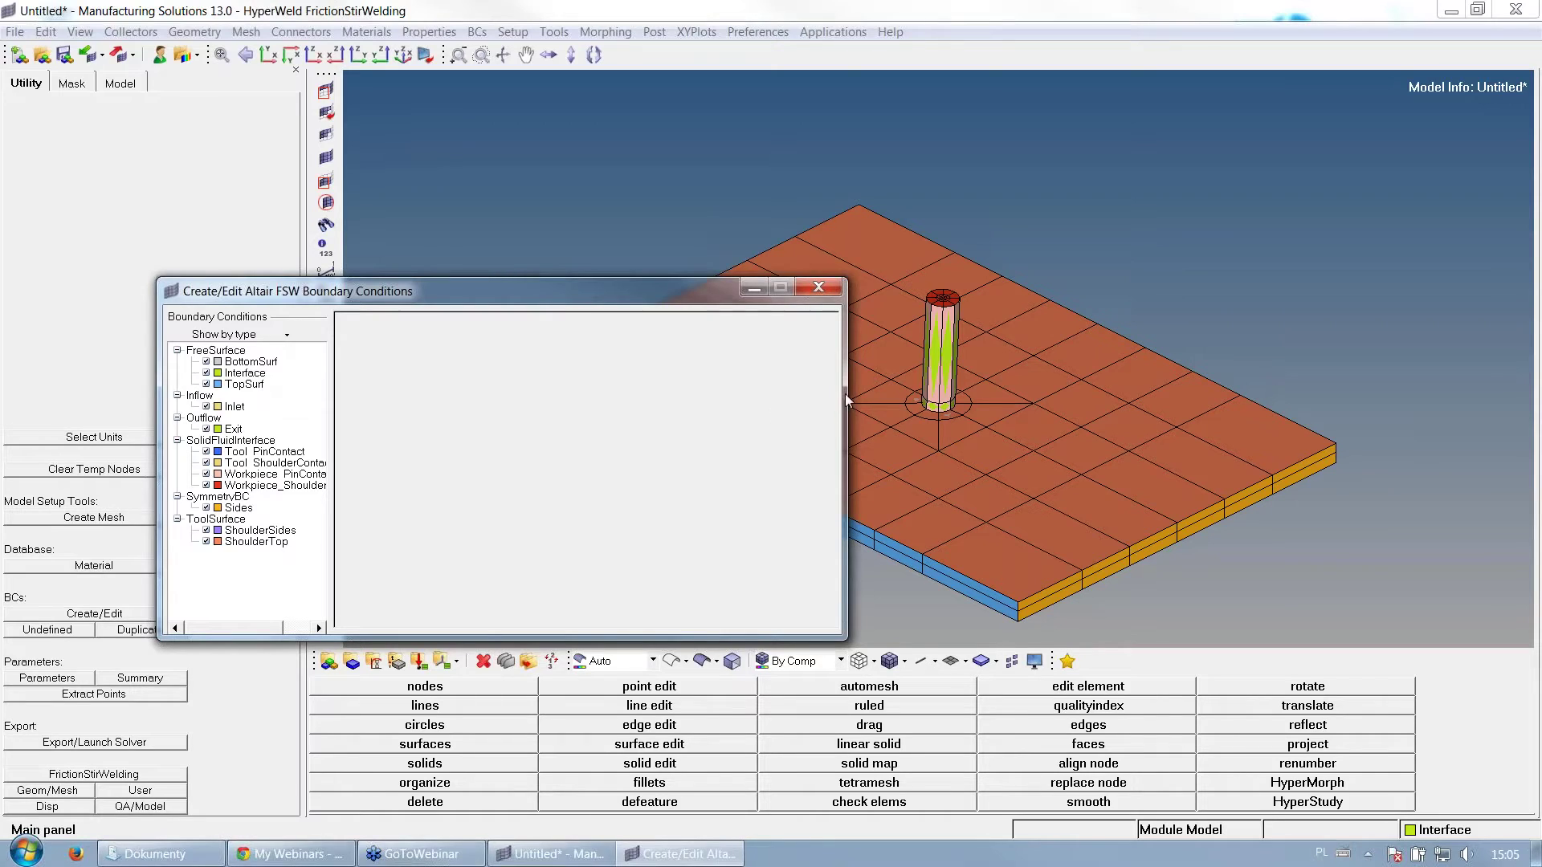
click(818, 286)
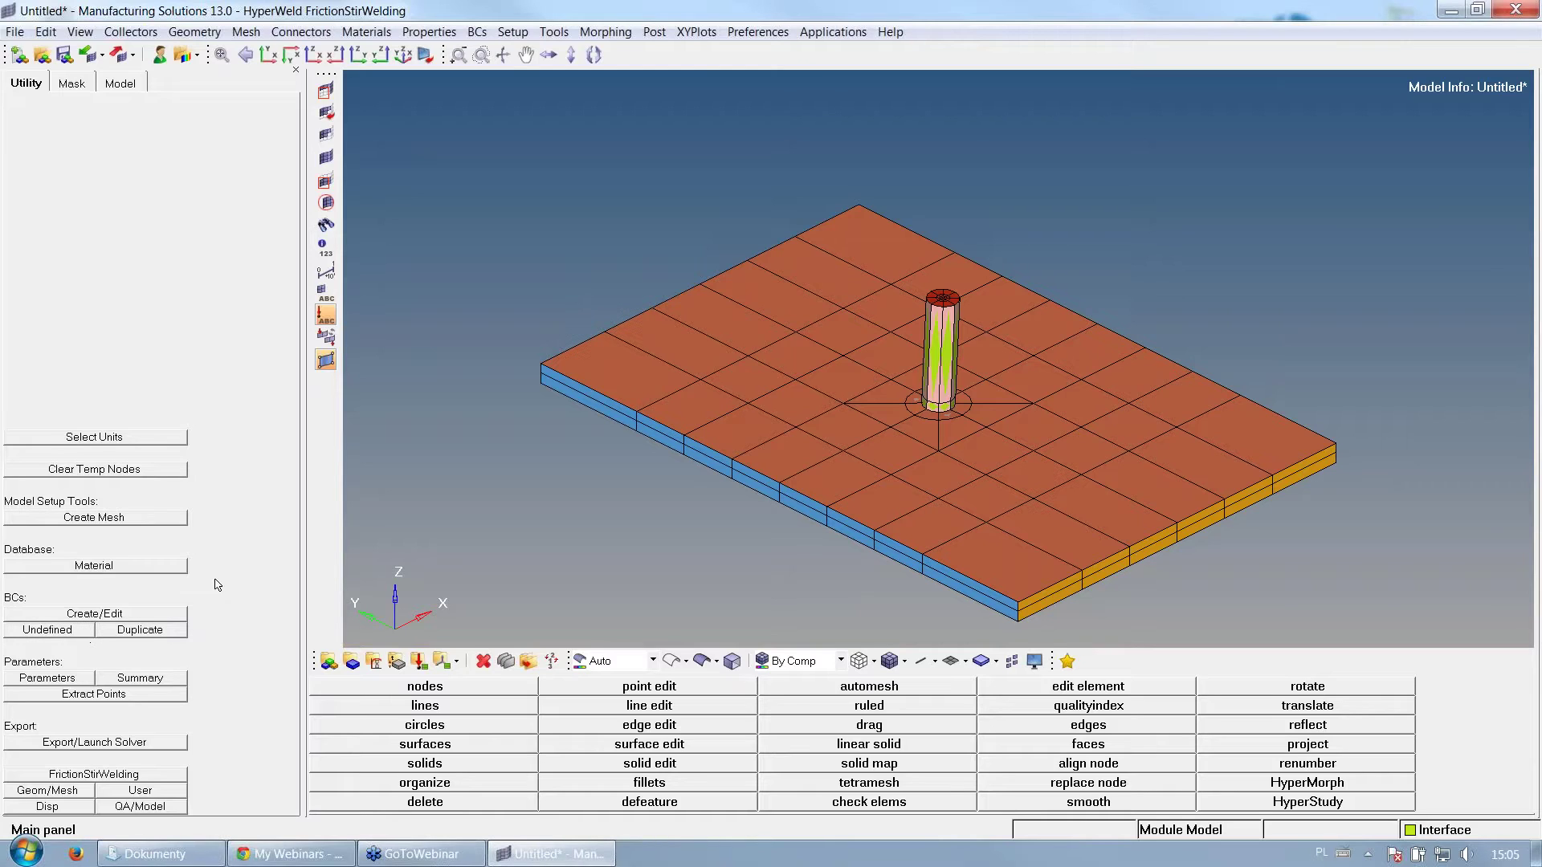
click(89, 632)
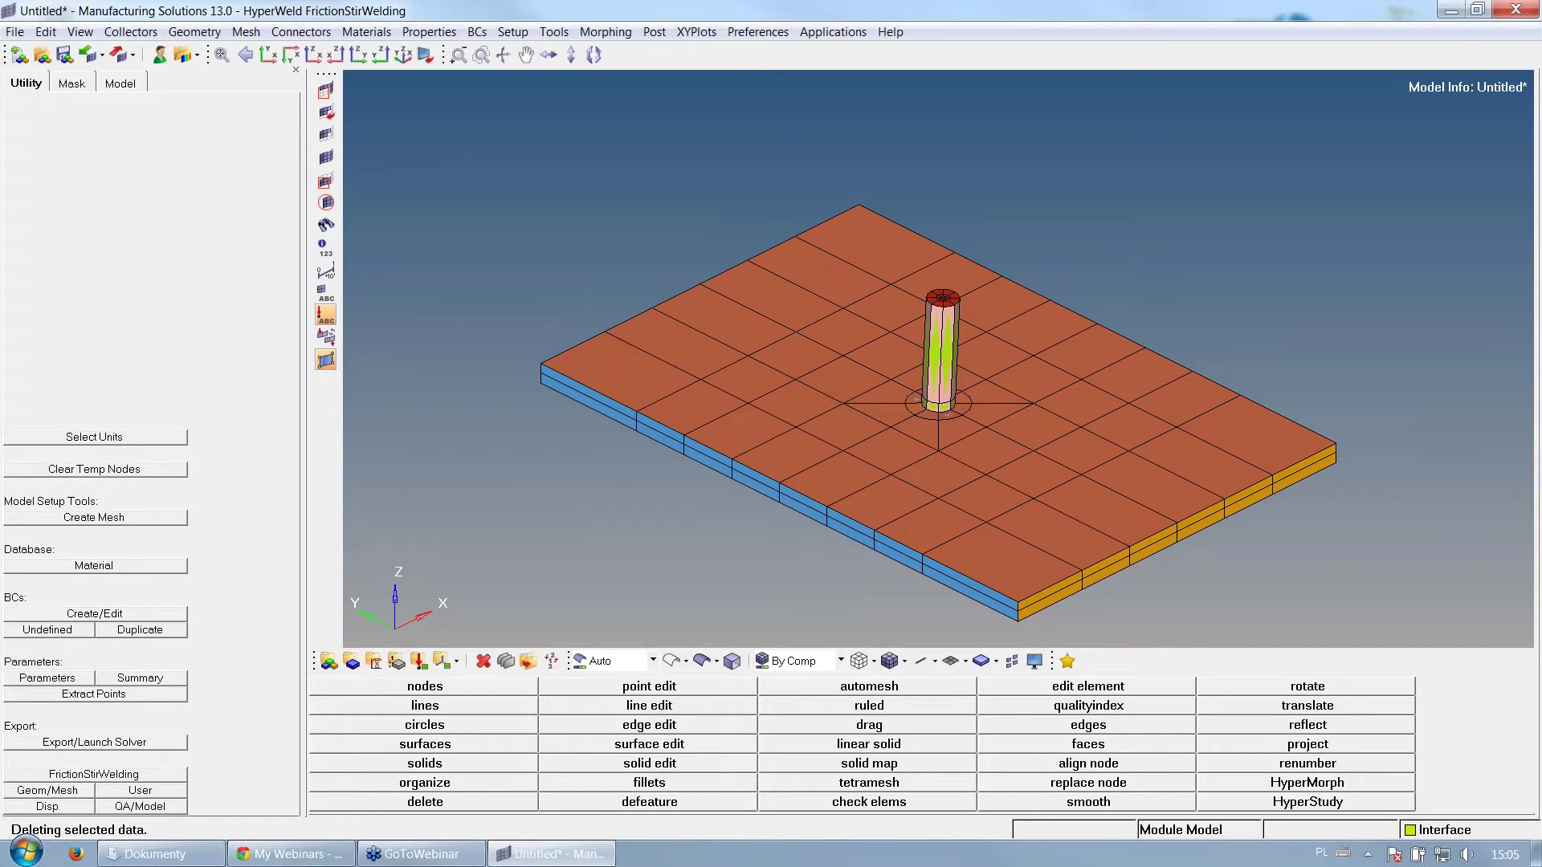